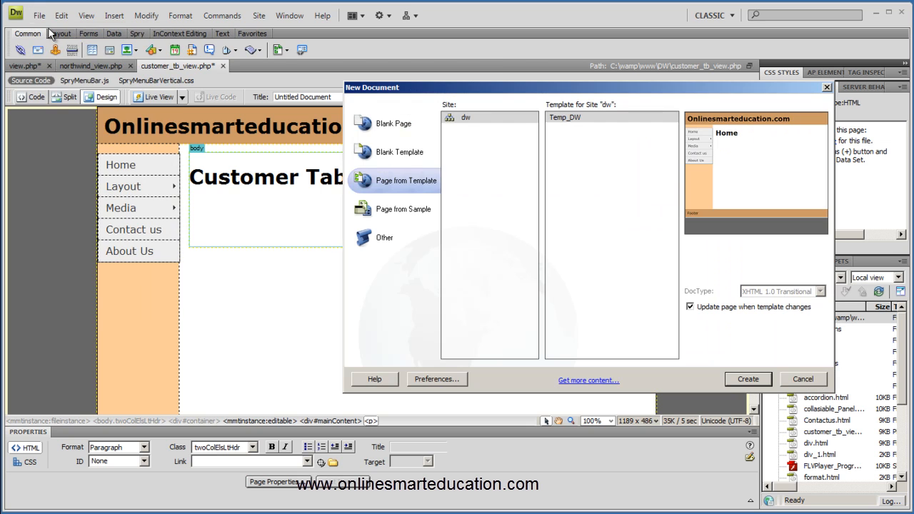
Review the dw site's Temp_DW page template, and the bindings and server behaviors of northwind_view.php.
{"action": "left_click", "coordinate": [604, 120]}
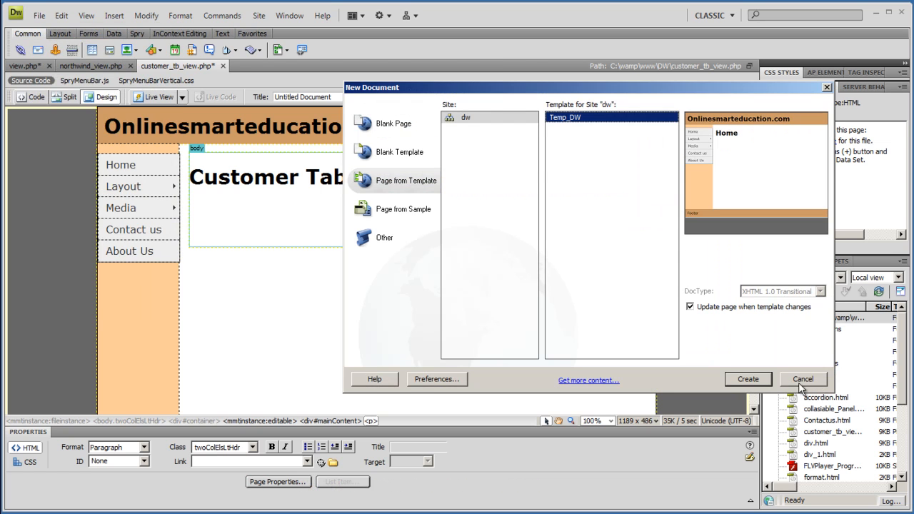
{"action": "left_click", "coordinate": [742, 379]}
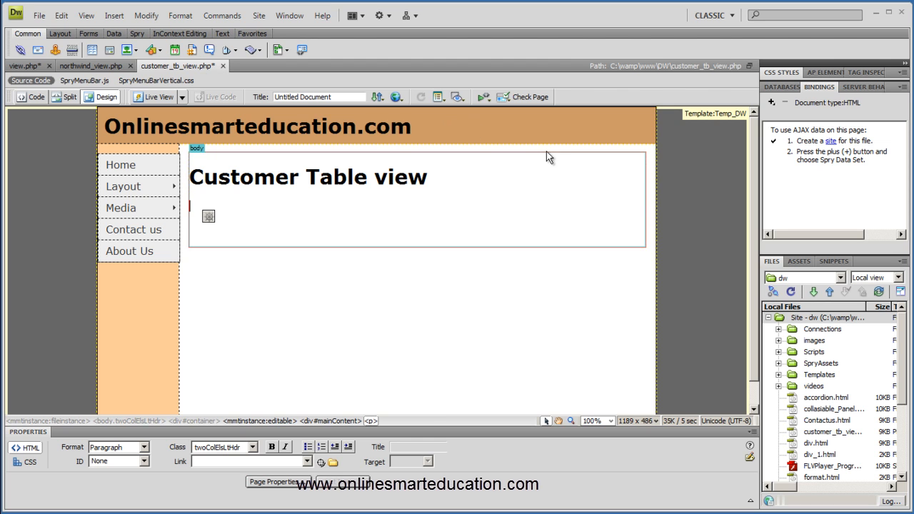
{"action": "left_click", "coordinate": [81, 66]}
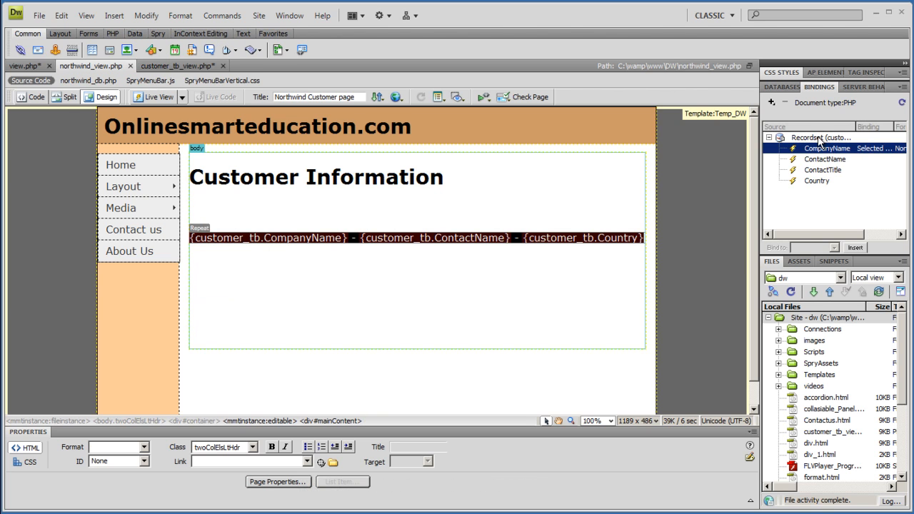
{"action": "left_click", "coordinate": [856, 89]}
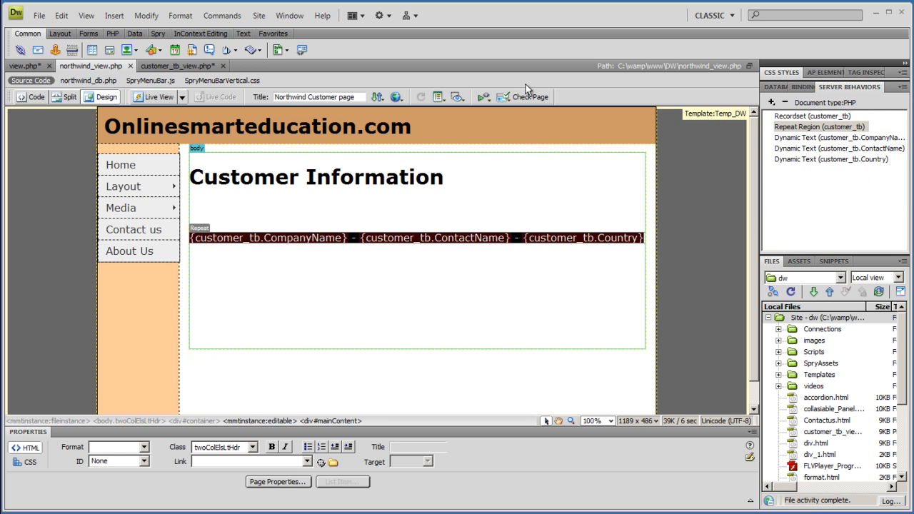
Set the document type of customer_tb_view.php to PHP and update the links in the file.
{"action": "left_click", "coordinate": [176, 66]}
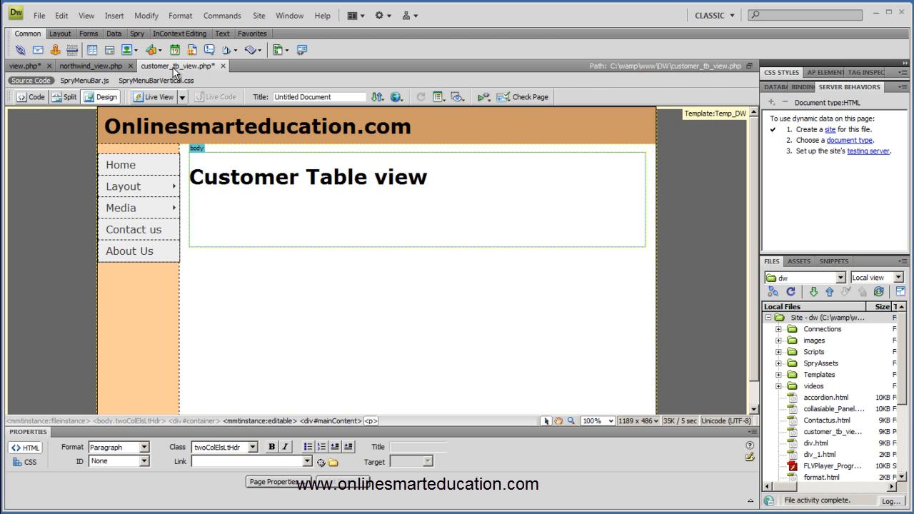
{"action": "left_click", "coordinate": [799, 86]}
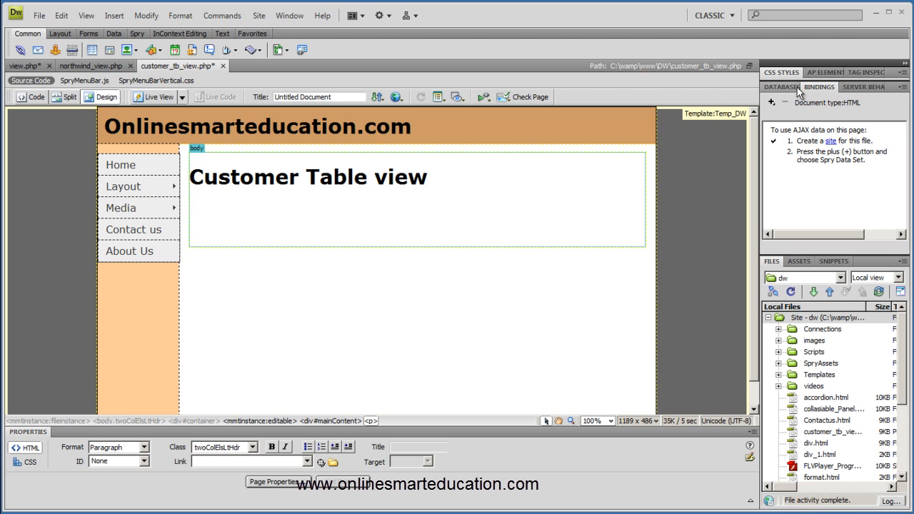
{"action": "left_click", "coordinate": [860, 87]}
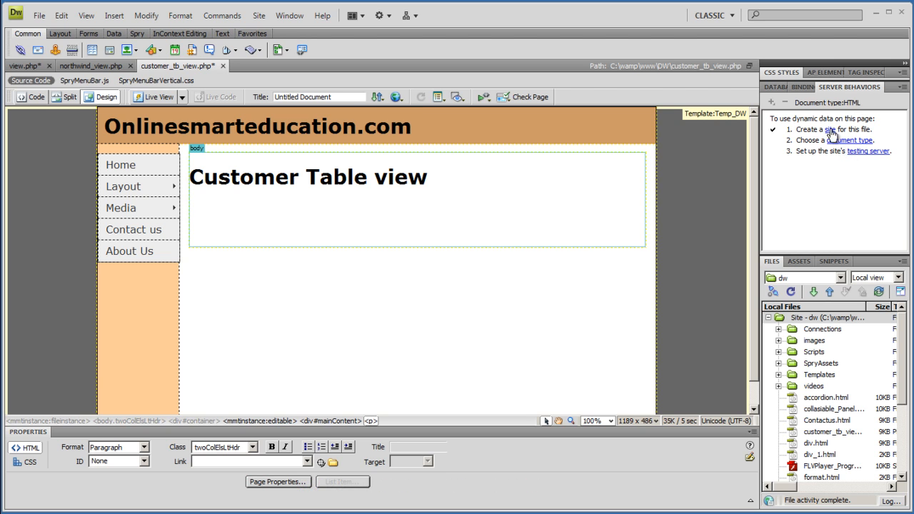
{"action": "left_click", "coordinate": [803, 89]}
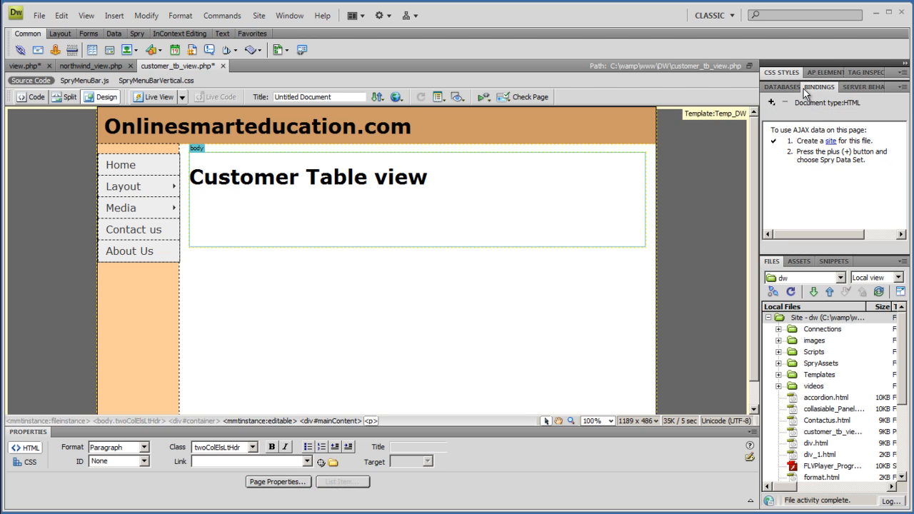
{"action": "left_click", "coordinate": [861, 87]}
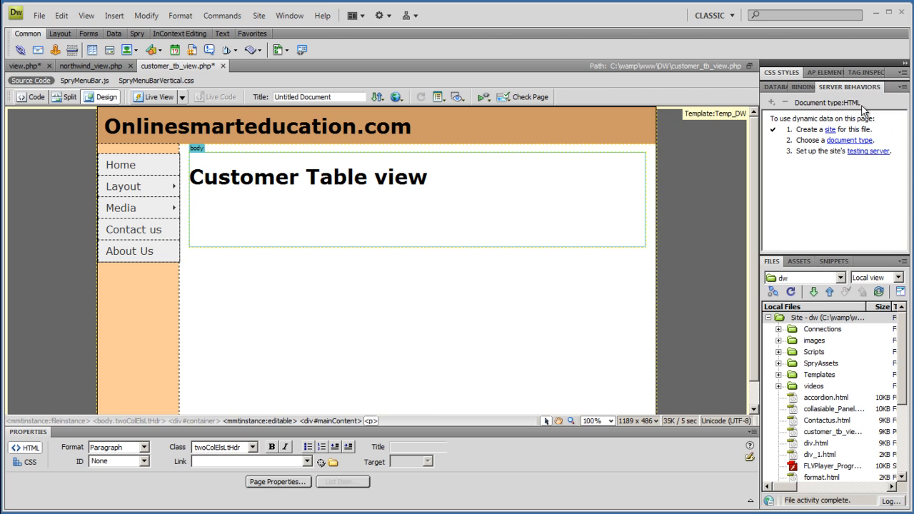
{"action": "left_click", "coordinate": [856, 145]}
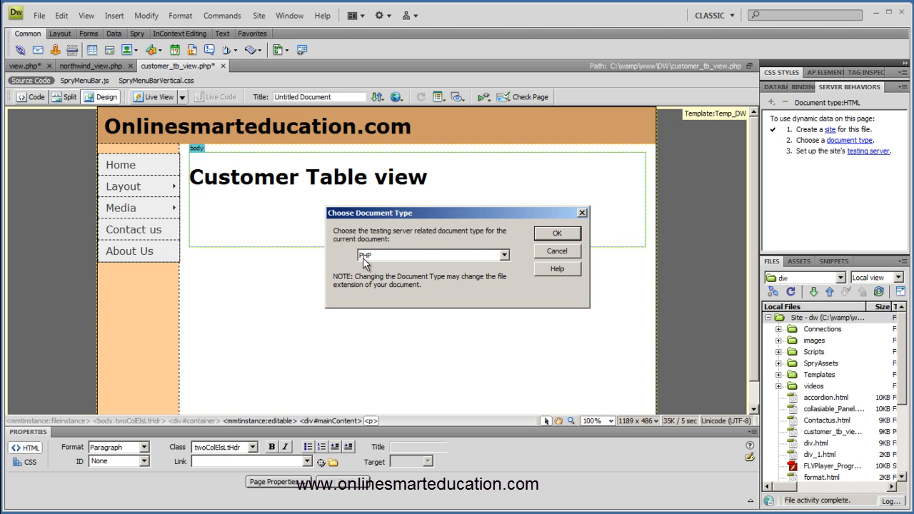
{"action": "left_click", "coordinate": [547, 234]}
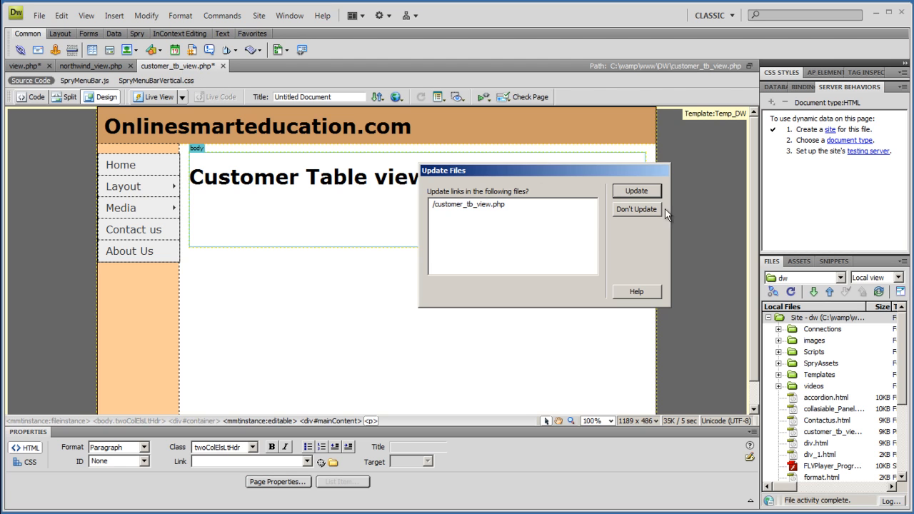
{"action": "left_click", "coordinate": [642, 193]}
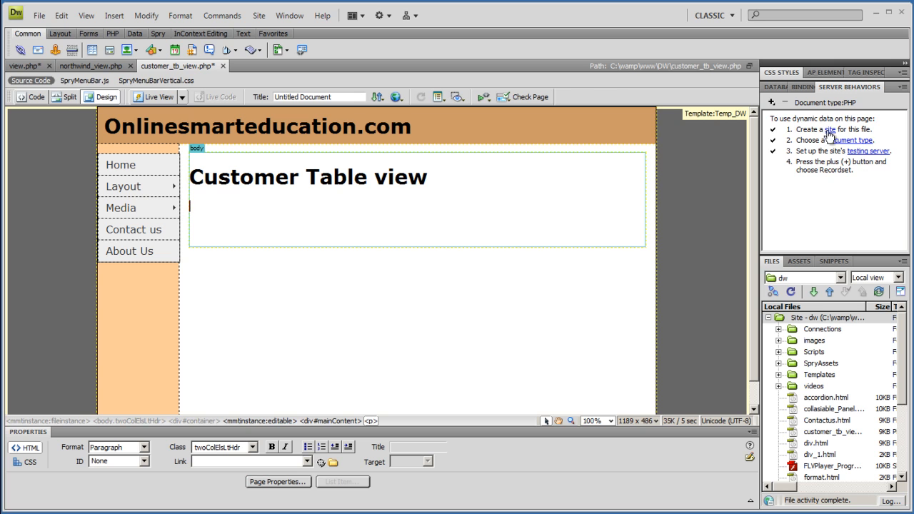
Examine the recordset fields available in the bindings of customer_tb_view.php.
{"action": "left_click", "coordinate": [804, 90]}
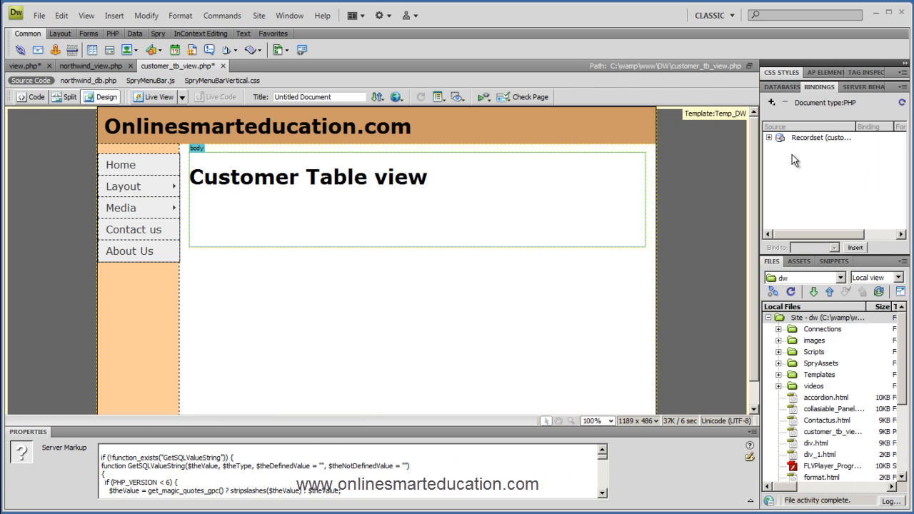
{"action": "left_click", "coordinate": [768, 137]}
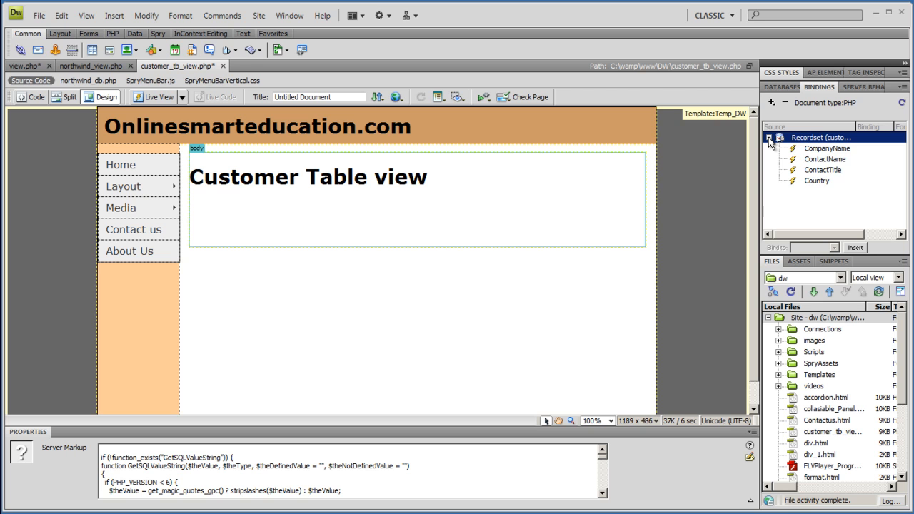
{"action": "left_click", "coordinate": [768, 137]}
{"action": "left_click", "coordinate": [768, 137]}
{"action": "left_click", "coordinate": [768, 137]}
Preview northwind_view.php in the browser, look through its customer list, and return to Dreamweaver.
{"action": "left_click", "coordinate": [79, 65]}
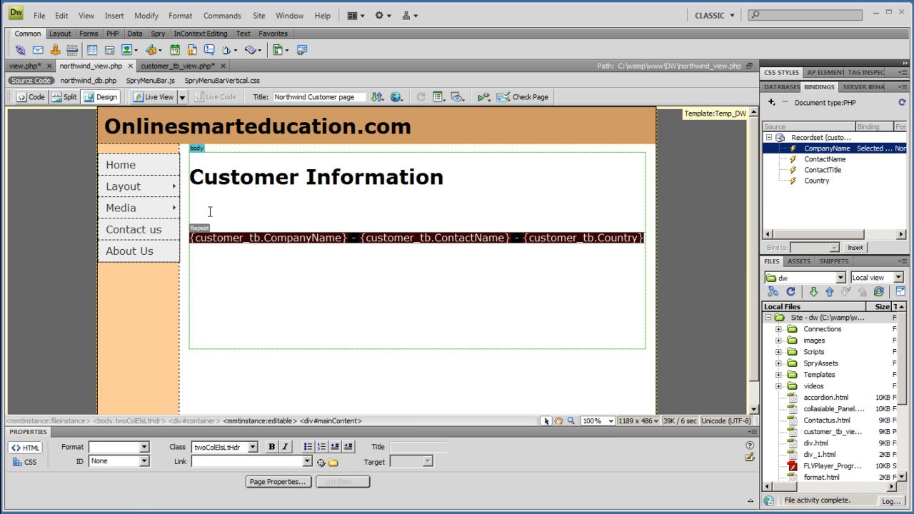
{"action": "key", "text": "F12"}
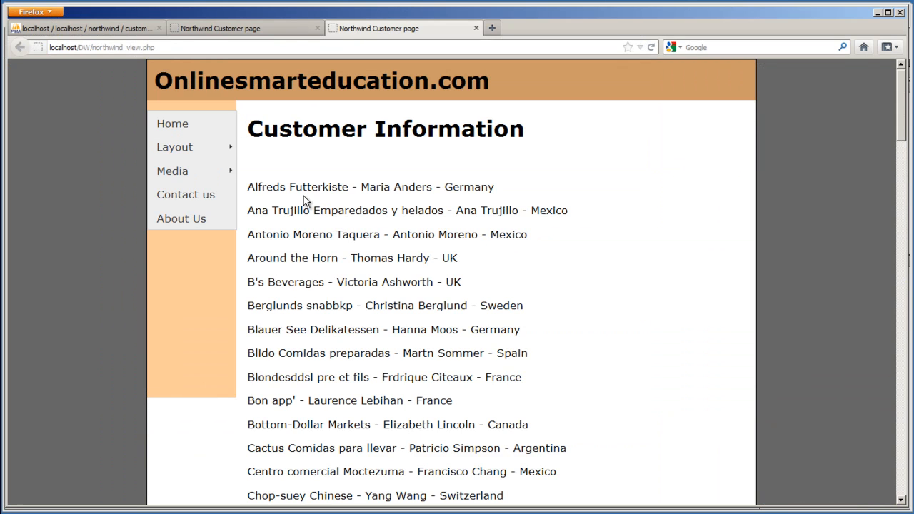
{"action": "scroll", "coordinate": [370, 346], "scroll_direction": "down", "scroll_amount": 2}
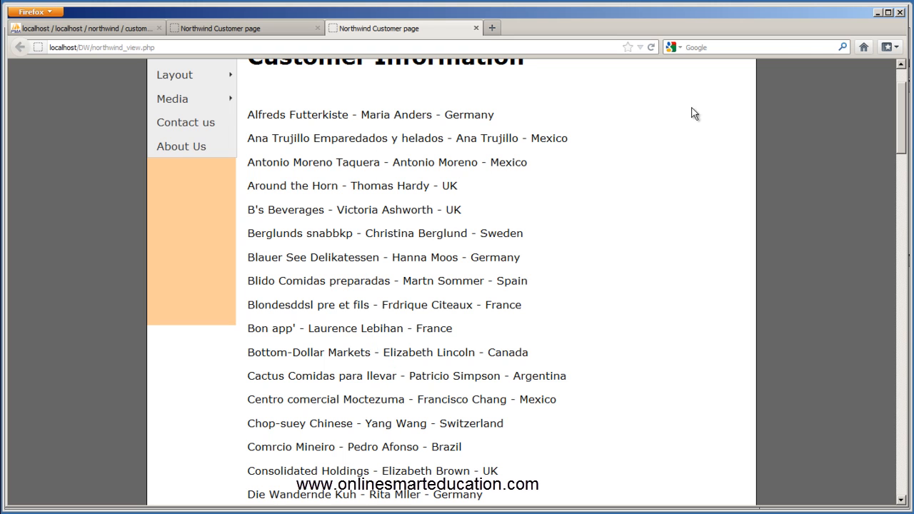
{"action": "key", "text": "alt+Tab"}
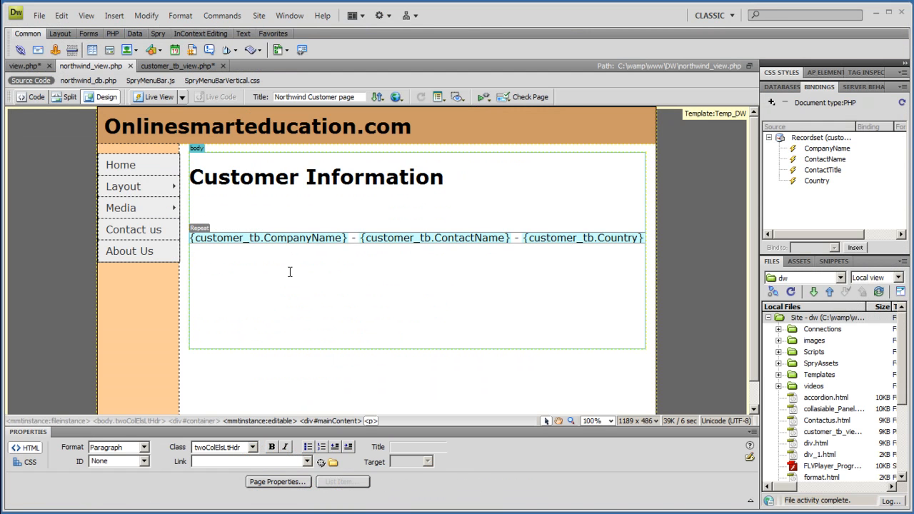
Insert a dynamic table below the Customer Table view heading in customer_tb_view.php, using the customer_view recordset, all records and border 1.
{"action": "left_click", "coordinate": [179, 66]}
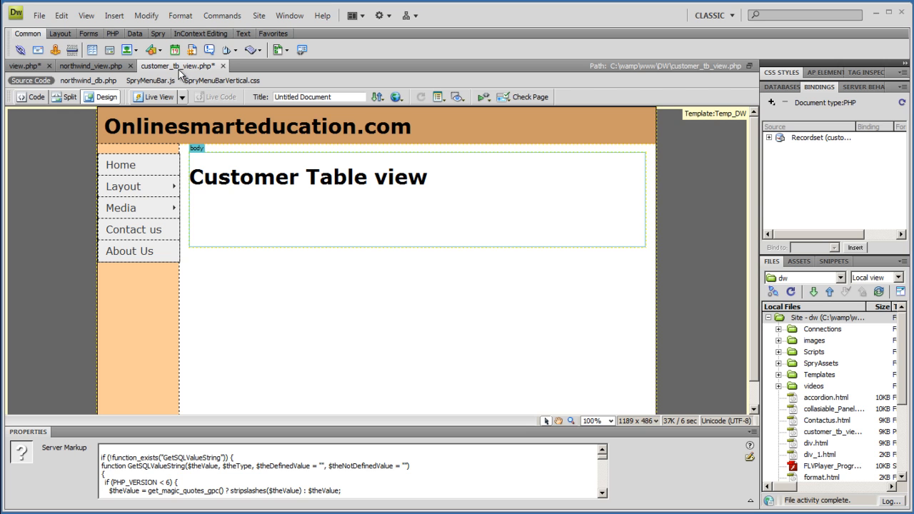
{"action": "left_click", "coordinate": [206, 220]}
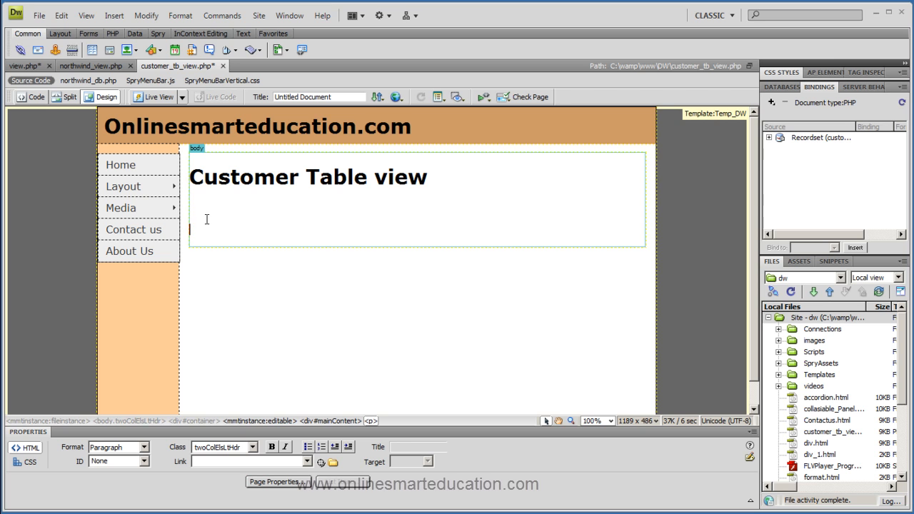
{"action": "left_click", "coordinate": [117, 17]}
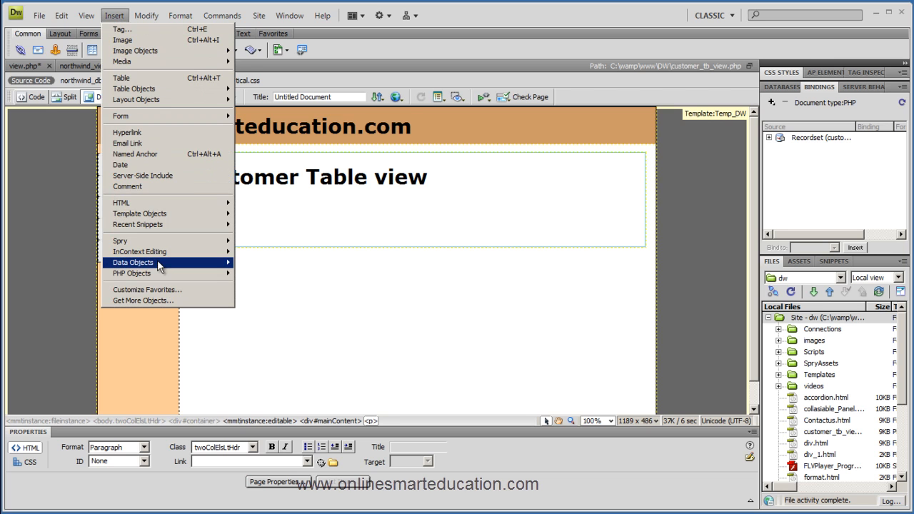
{"action": "mouse_move", "coordinate": [160, 269]}
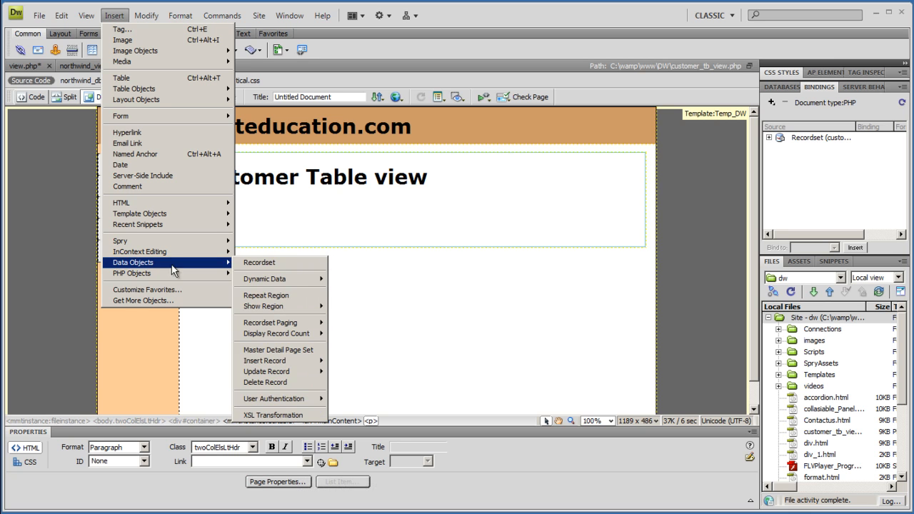
{"action": "mouse_move", "coordinate": [290, 287]}
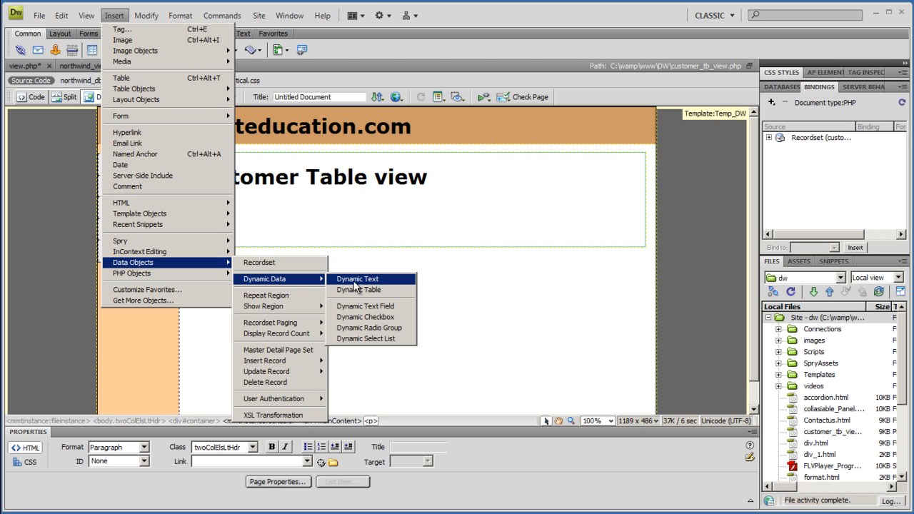
{"action": "left_click", "coordinate": [382, 290]}
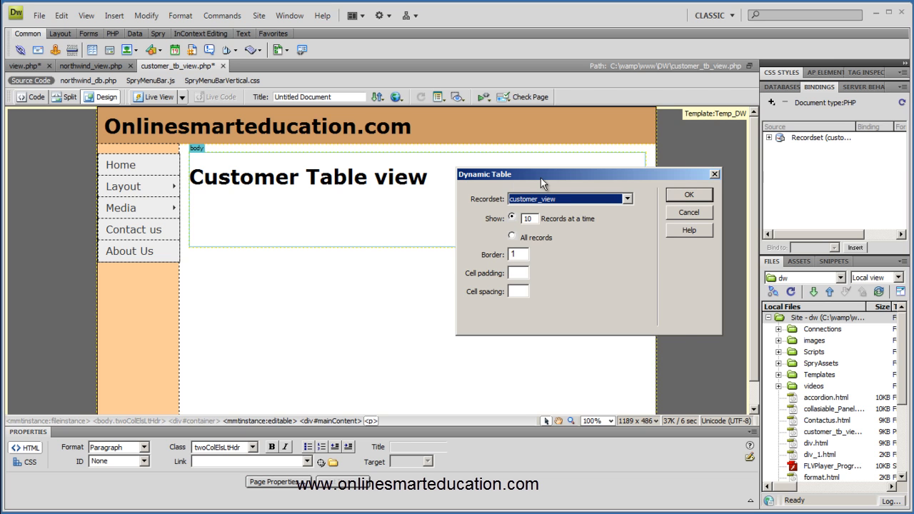
{"action": "left_click_drag", "start_coordinate": [540, 179], "coordinate": [505, 179]}
{"action": "left_click", "coordinate": [591, 199]}
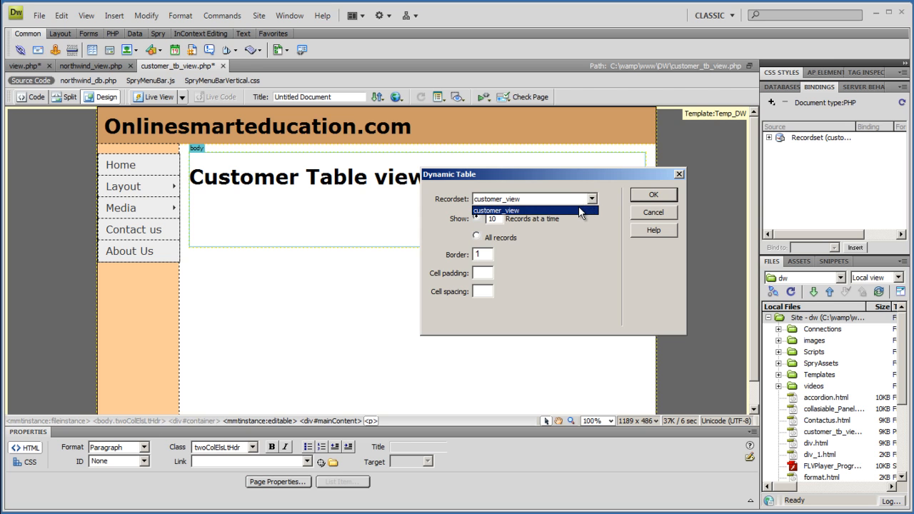
{"action": "left_click", "coordinate": [577, 207]}
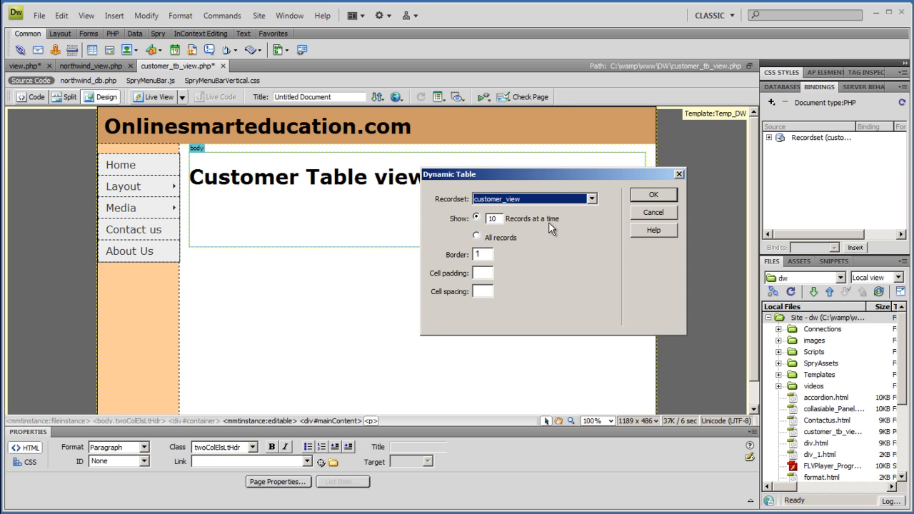
{"action": "left_click", "coordinate": [486, 239]}
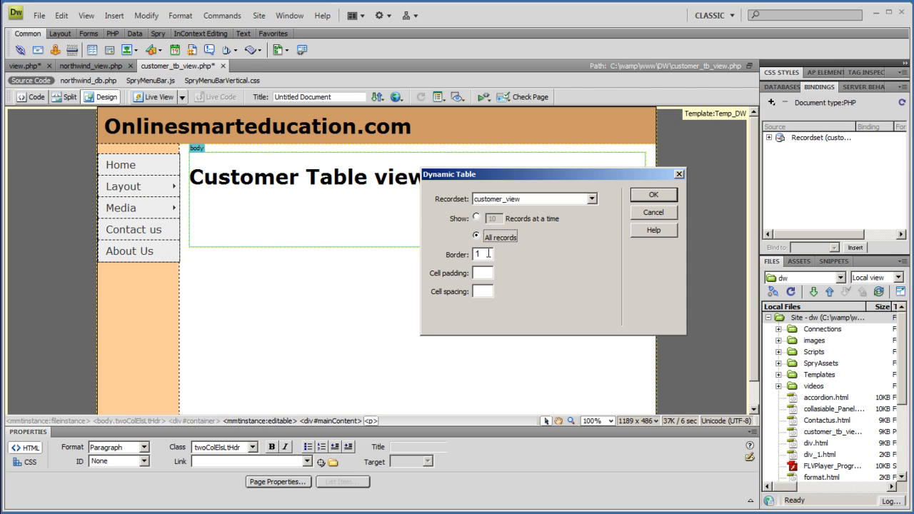
{"action": "left_click", "coordinate": [481, 292]}
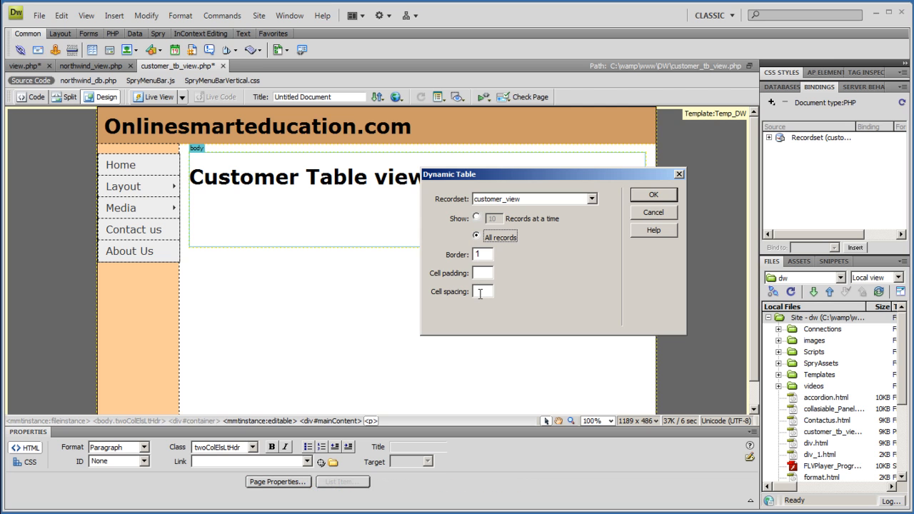
{"action": "left_click", "coordinate": [483, 257]}
{"action": "left_click", "coordinate": [648, 195]}
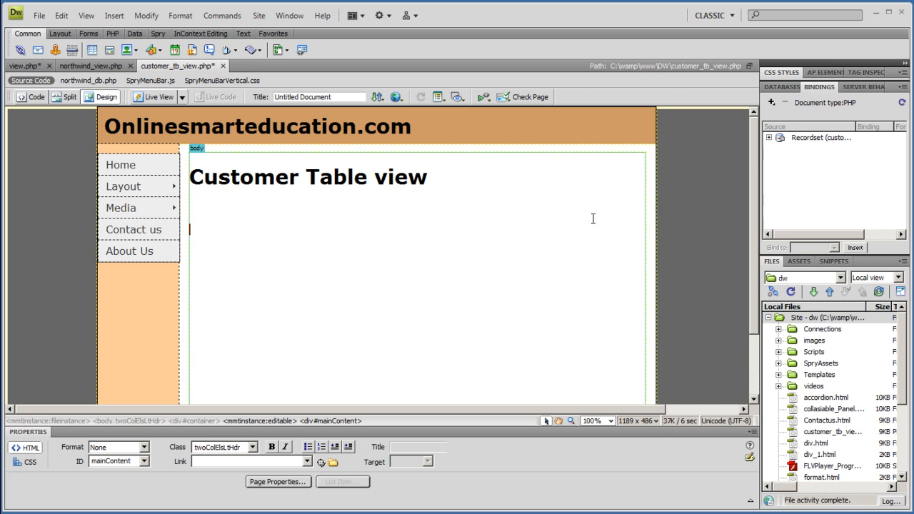
Examine the dynamic table's columns in the design and the page's PHP code, including the table's repeating row.
{"action": "scroll", "coordinate": [581, 228], "scroll_direction": "down", "scroll_amount": 2}
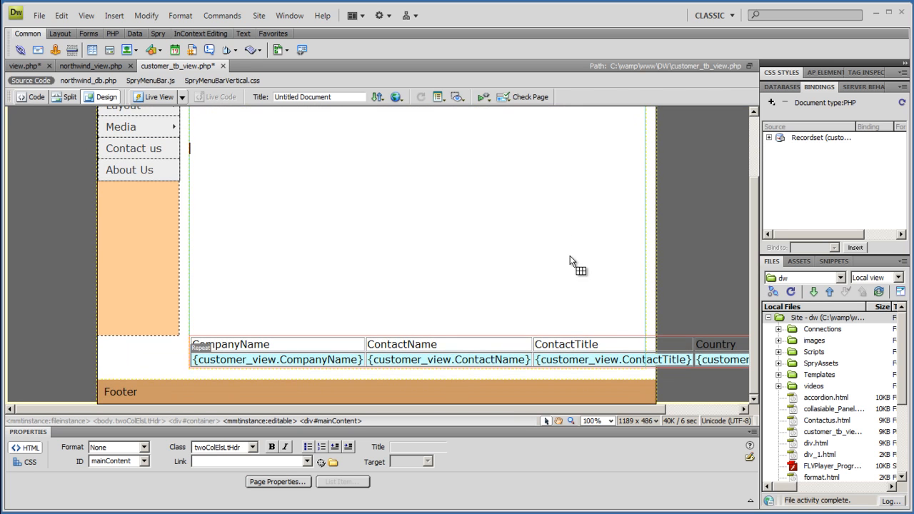
{"action": "left_click", "coordinate": [561, 338]}
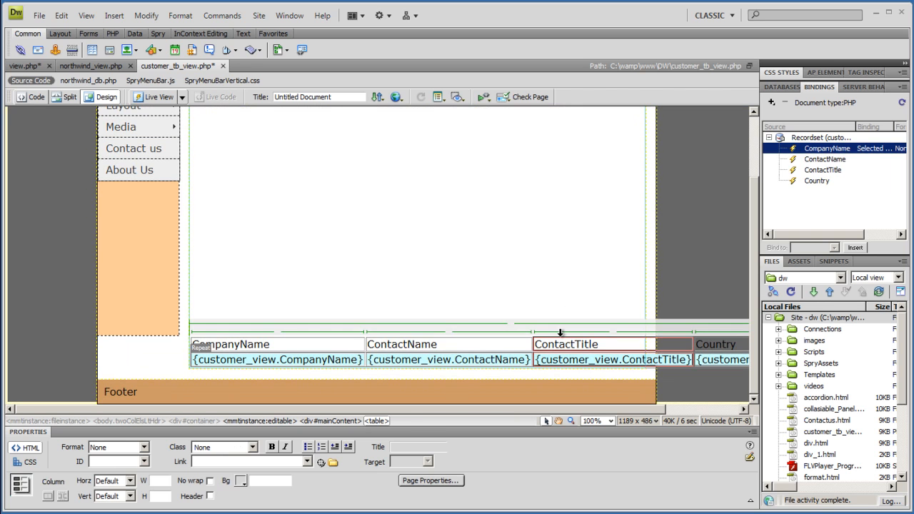
{"action": "scroll", "coordinate": [522, 279], "scroll_direction": "up", "scroll_amount": 1}
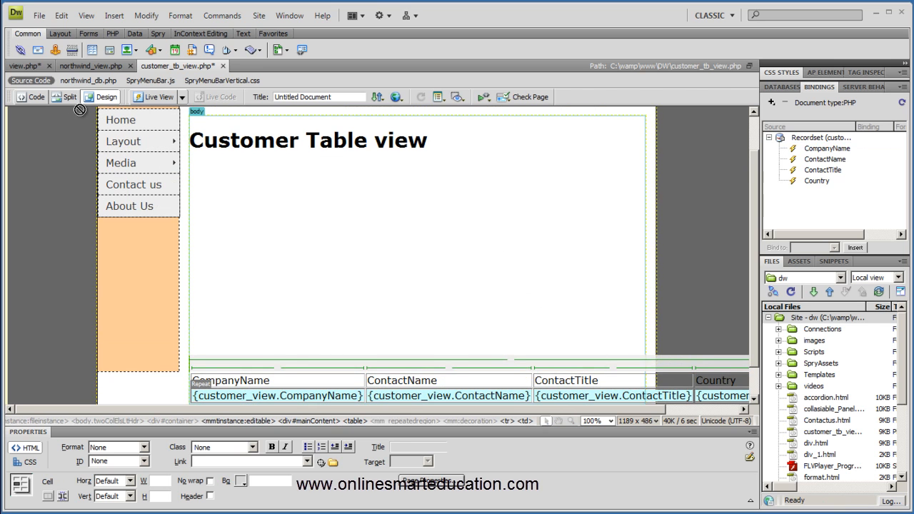
{"action": "left_click", "coordinate": [33, 97]}
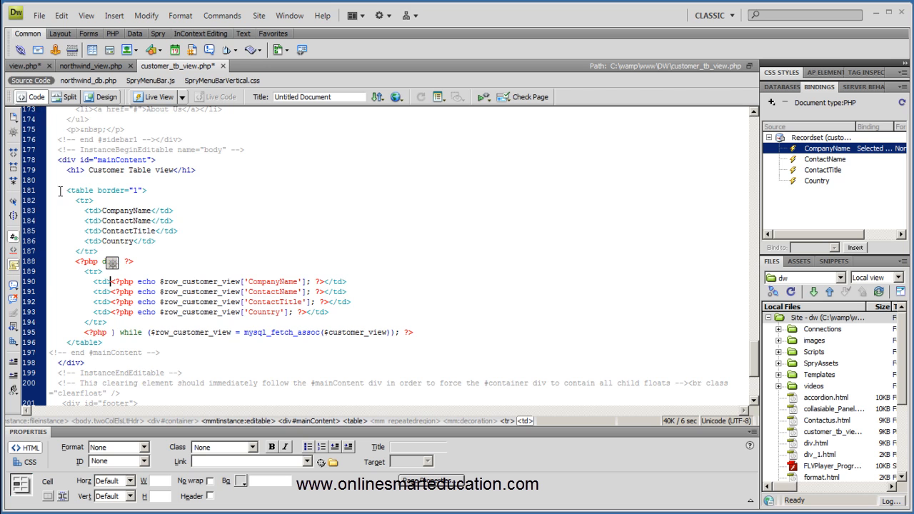
{"action": "left_click_drag", "start_coordinate": [76, 261], "coordinate": [158, 340]}
{"action": "scroll", "coordinate": [267, 367], "scroll_direction": "up", "scroll_amount": 20}
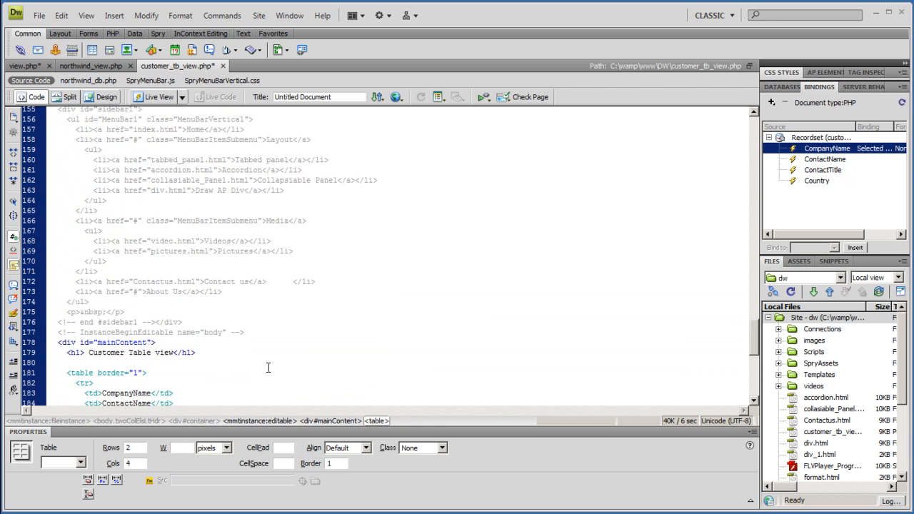
{"action": "left_click_drag", "start_coordinate": [754, 289], "coordinate": [757, 135]}
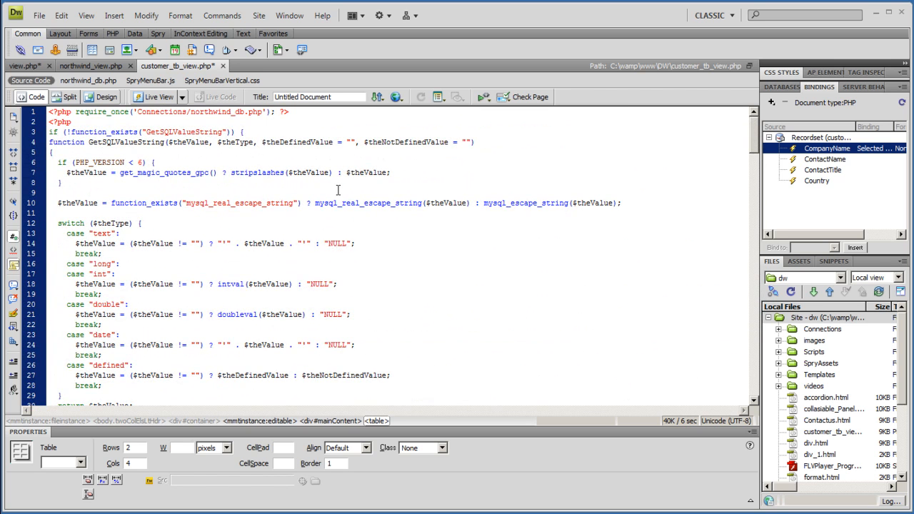
Save customer_tb_view.php, update its copy on the testing server and preview the page in Firefox.
{"action": "left_click_drag", "start_coordinate": [755, 144], "coordinate": [748, 189]}
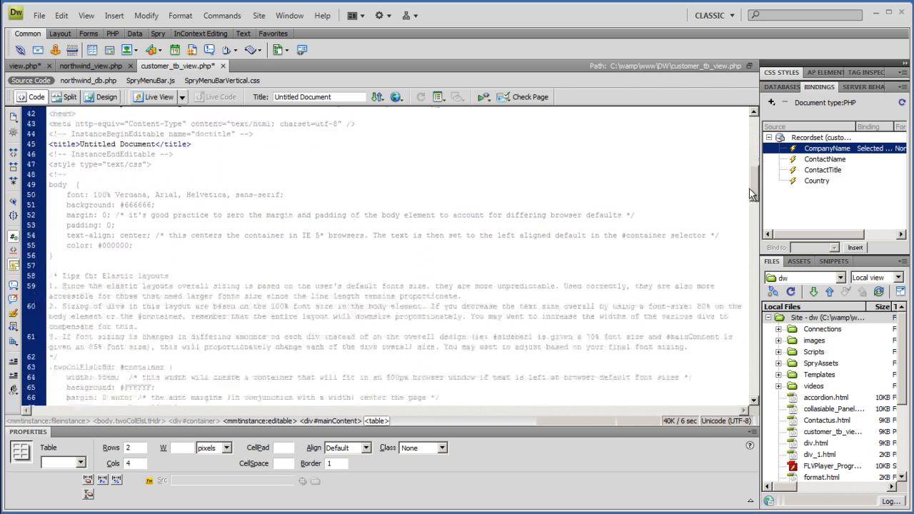
{"action": "left_click", "coordinate": [396, 98]}
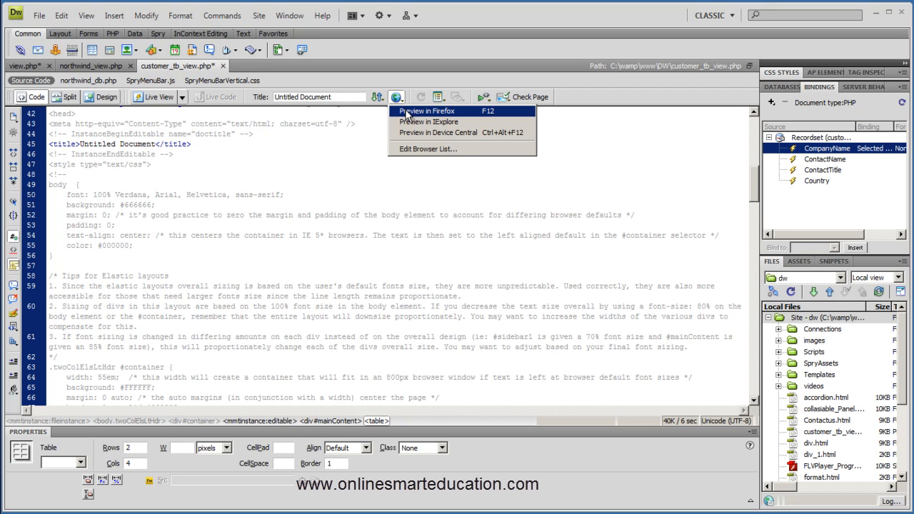
{"action": "left_click", "coordinate": [407, 112]}
{"action": "left_click", "coordinate": [404, 283]}
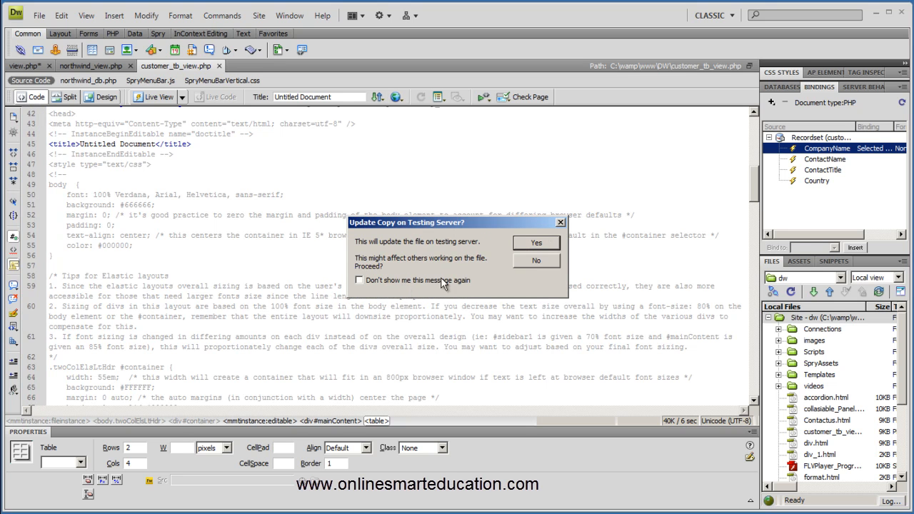
{"action": "left_click", "coordinate": [536, 244]}
{"action": "left_click", "coordinate": [569, 248]}
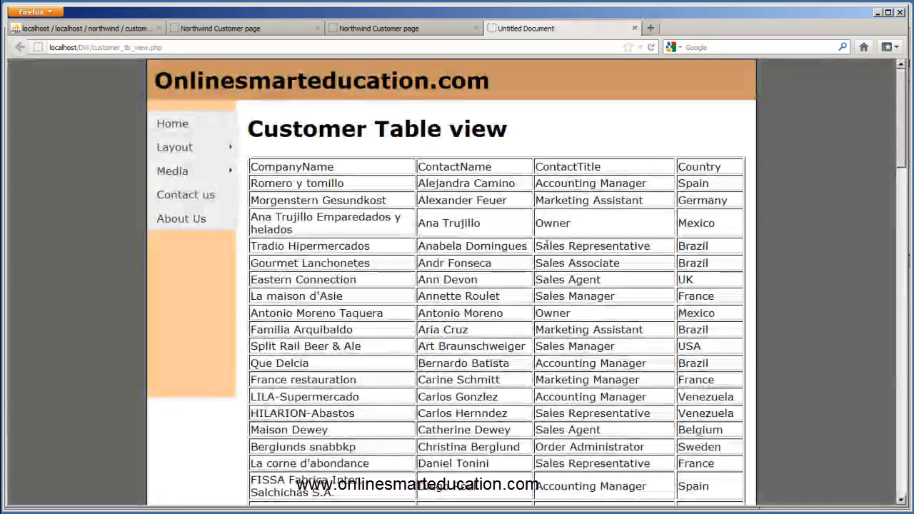
Look through the customer table in the browser preview, then return to Dreamweaver.
{"action": "scroll", "coordinate": [901, 150], "scroll_direction": "down", "scroll_amount": 3}
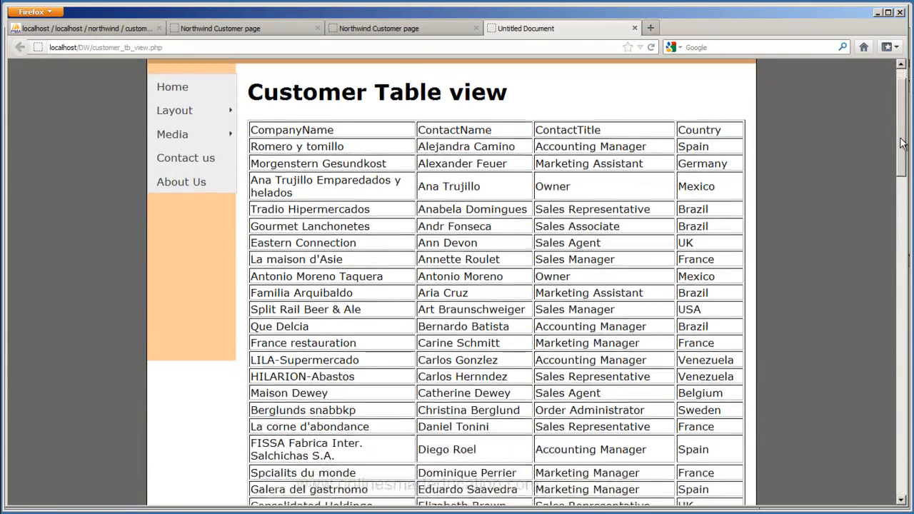
{"action": "left_click_drag", "start_coordinate": [901, 150], "coordinate": [908, 132]}
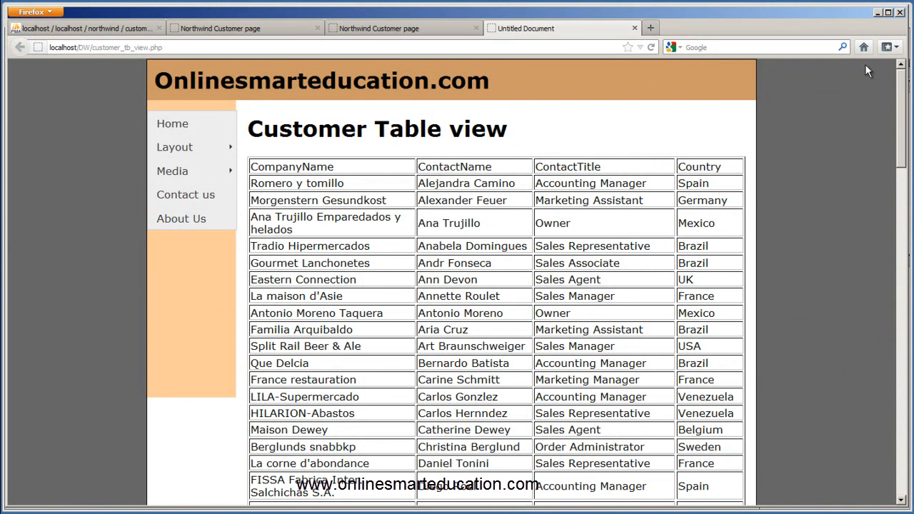
{"action": "left_click", "coordinate": [878, 12]}
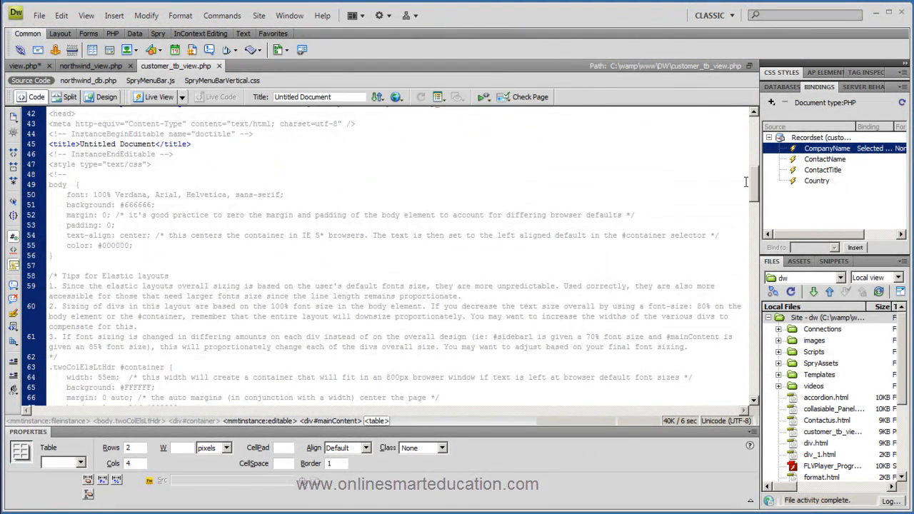
Examine the table's do-while PHP code and the CompanyName echo statement in the page source.
{"action": "scroll", "coordinate": [752, 192], "scroll_direction": "down", "scroll_amount": 1}
{"action": "left_click_drag", "start_coordinate": [752, 188], "coordinate": [752, 371]}
{"action": "left_click_drag", "start_coordinate": [75, 193], "coordinate": [189, 270]}
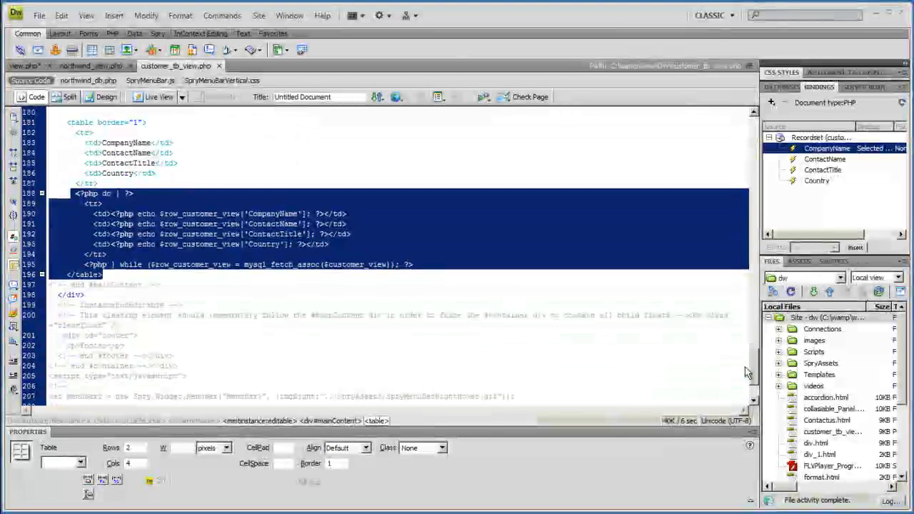
{"action": "left_click", "coordinate": [170, 255]}
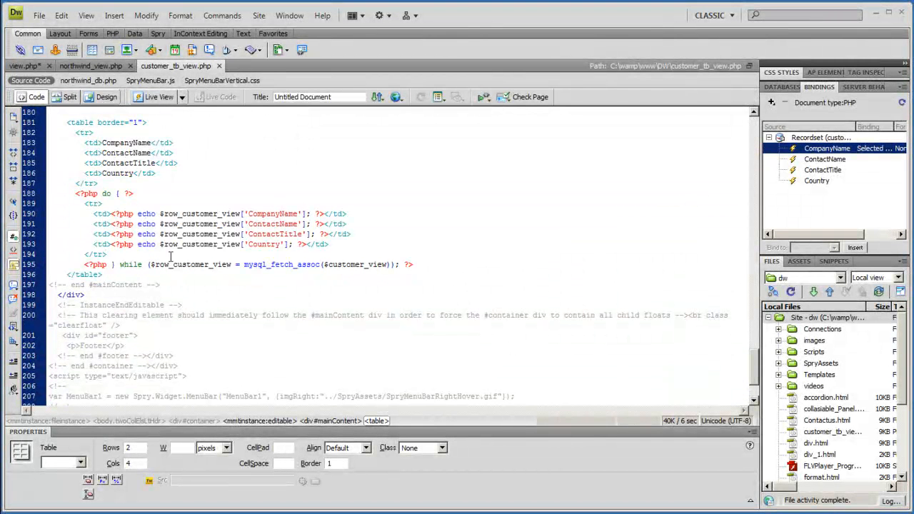
{"action": "left_click_drag", "start_coordinate": [325, 213], "coordinate": [119, 213]}
In the design view, make the table's CompanyName heading bold and change it to "Company Name".
{"action": "left_click", "coordinate": [105, 98]}
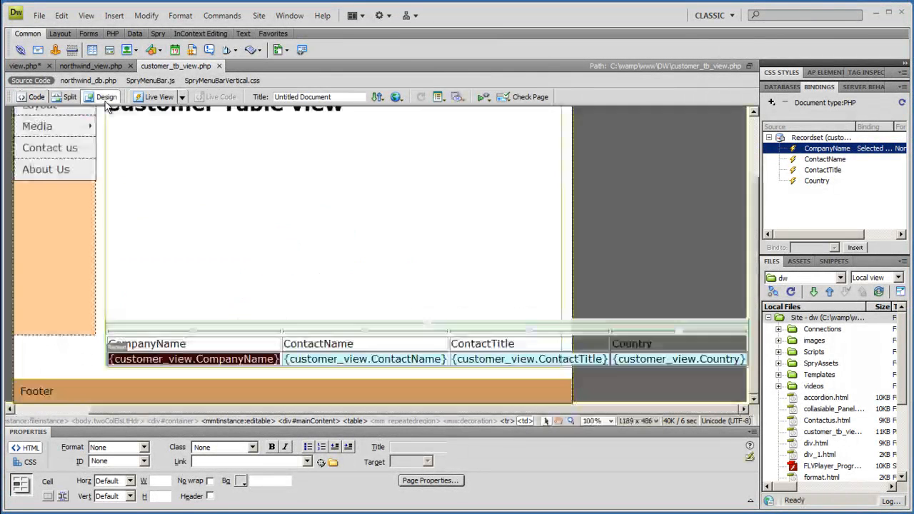
{"action": "left_click", "coordinate": [187, 343]}
{"action": "left_click_drag", "start_coordinate": [177, 343], "coordinate": [109, 344]}
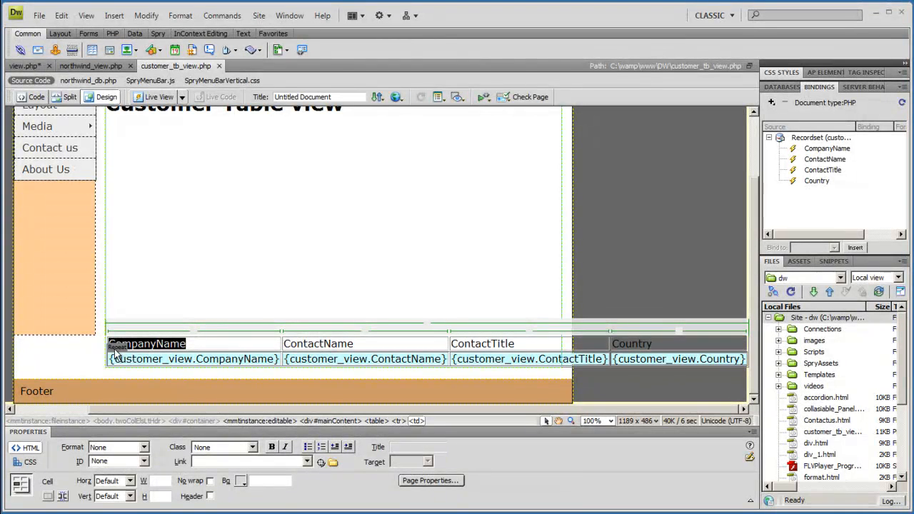
{"action": "left_click", "coordinate": [271, 447]}
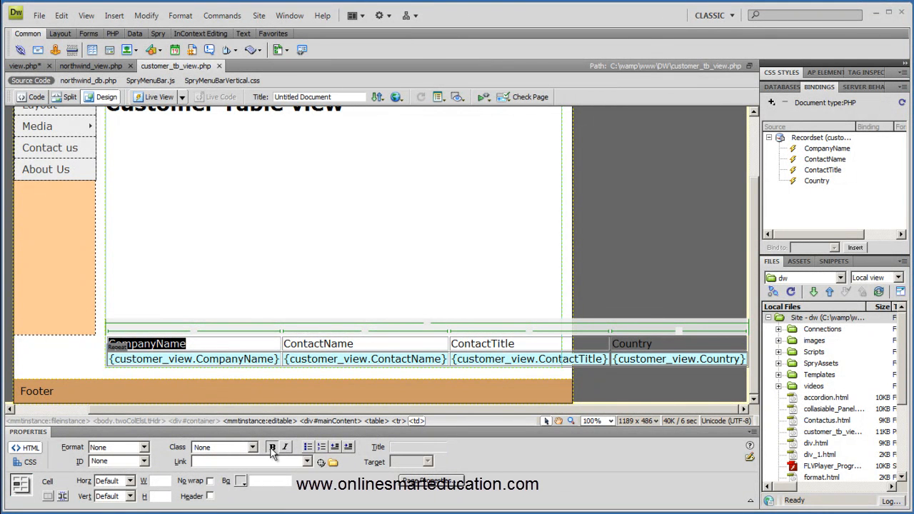
{"action": "left_click", "coordinate": [161, 344]}
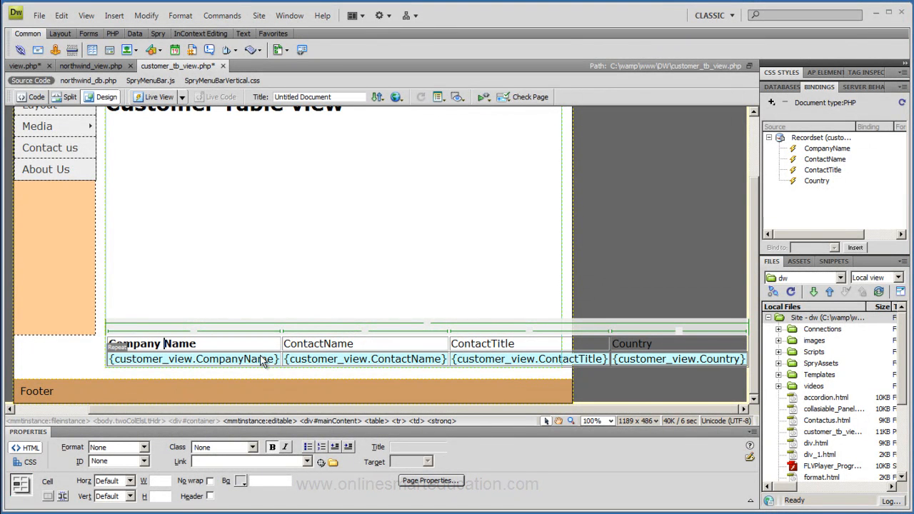
Change the ContactName heading to "Contact Name" and make it bold.
{"action": "left_click", "coordinate": [326, 343]}
{"action": "left_click_drag", "start_coordinate": [358, 343], "coordinate": [284, 343]}
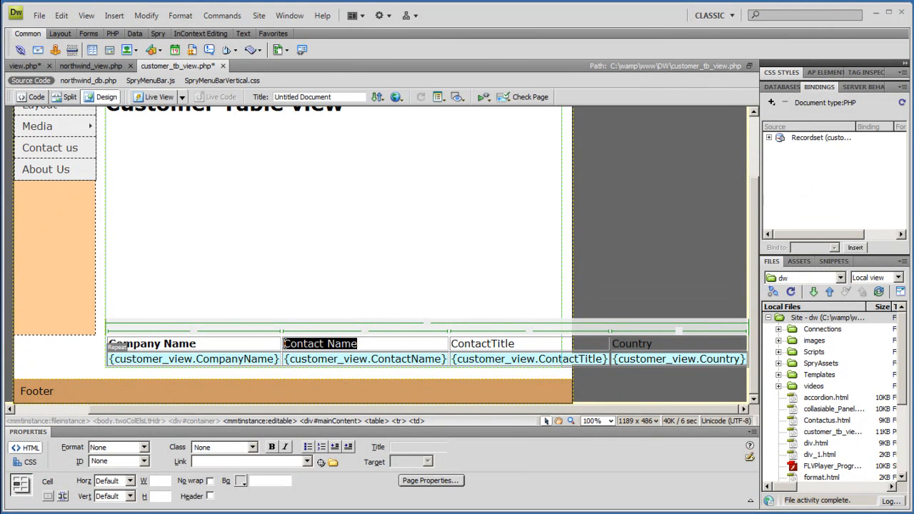
{"action": "left_click", "coordinate": [272, 447]}
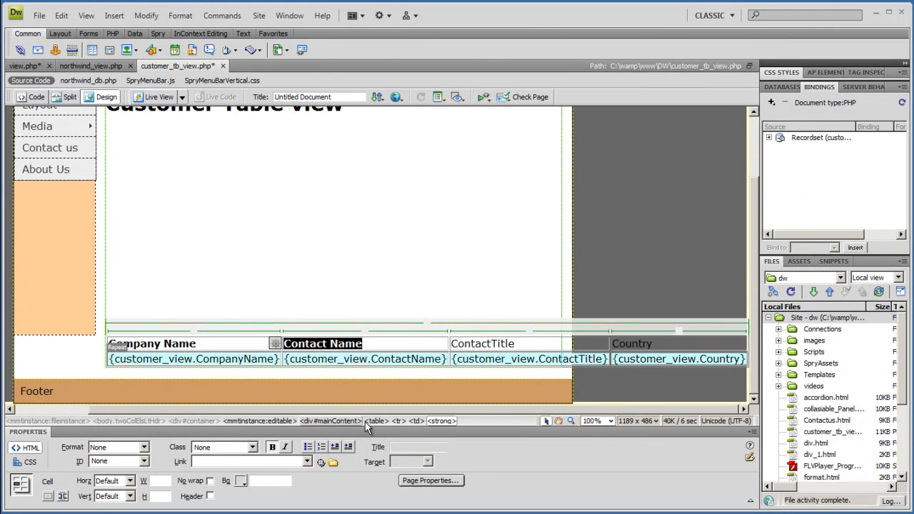
Make the ContactTitle and Country column headings bold.
{"action": "left_click_drag", "start_coordinate": [520, 345], "coordinate": [490, 346]}
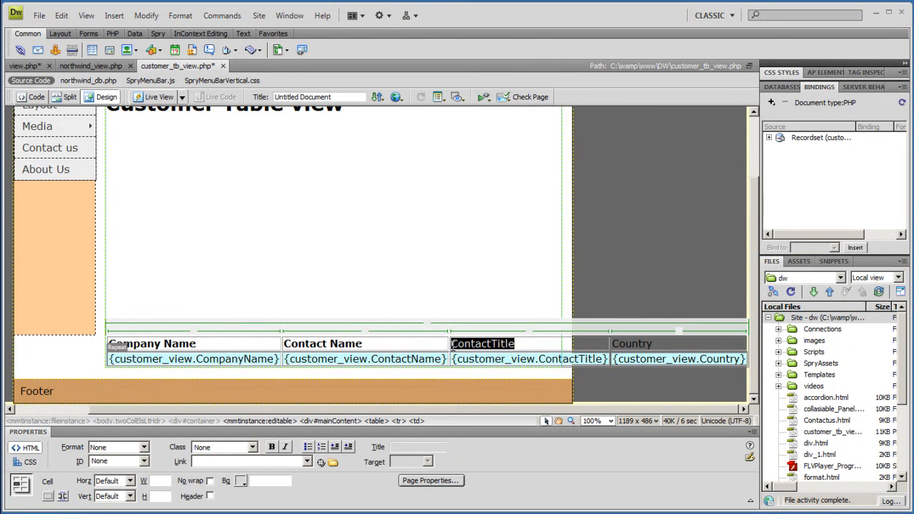
{"action": "left_click", "coordinate": [272, 448]}
{"action": "left_click_drag", "start_coordinate": [652, 343], "coordinate": [615, 343]}
{"action": "left_click", "coordinate": [272, 448]}
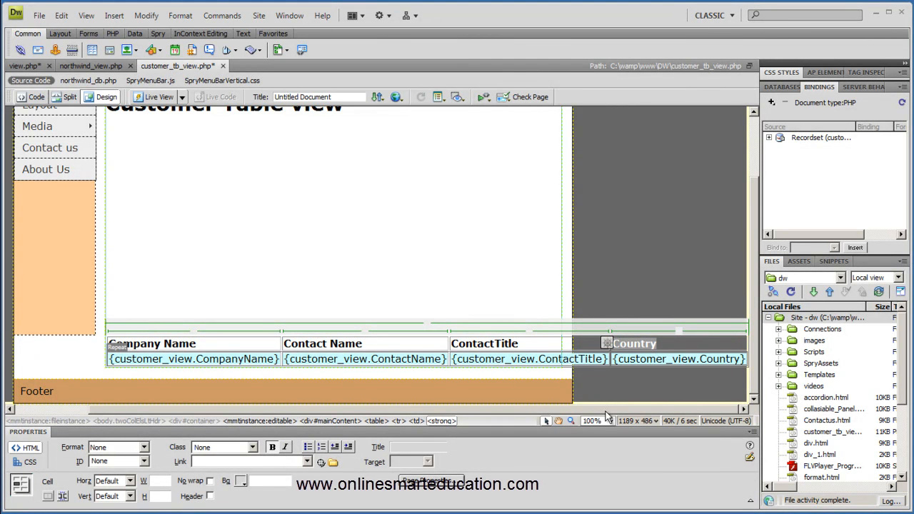
Select the whole table, save customer_tb_view.php and reload the page in Firefox.
{"action": "left_click", "coordinate": [377, 421]}
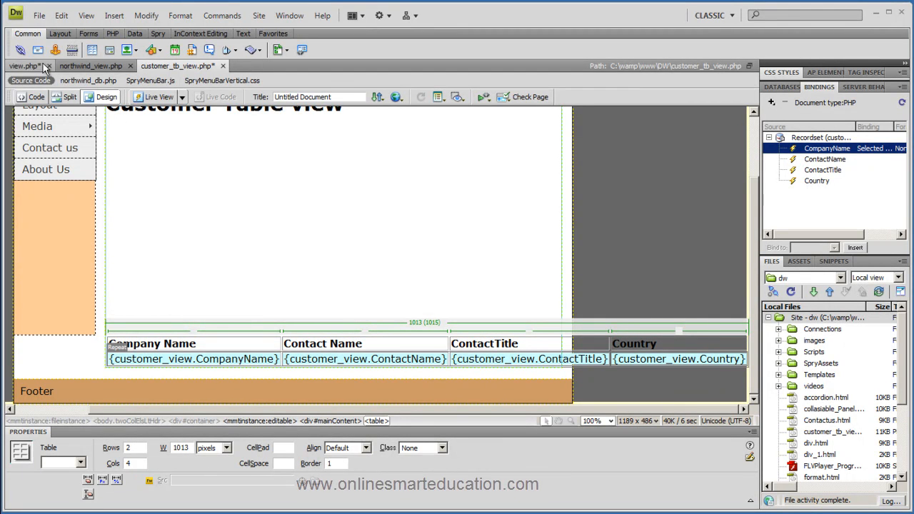
{"action": "left_click", "coordinate": [40, 15]}
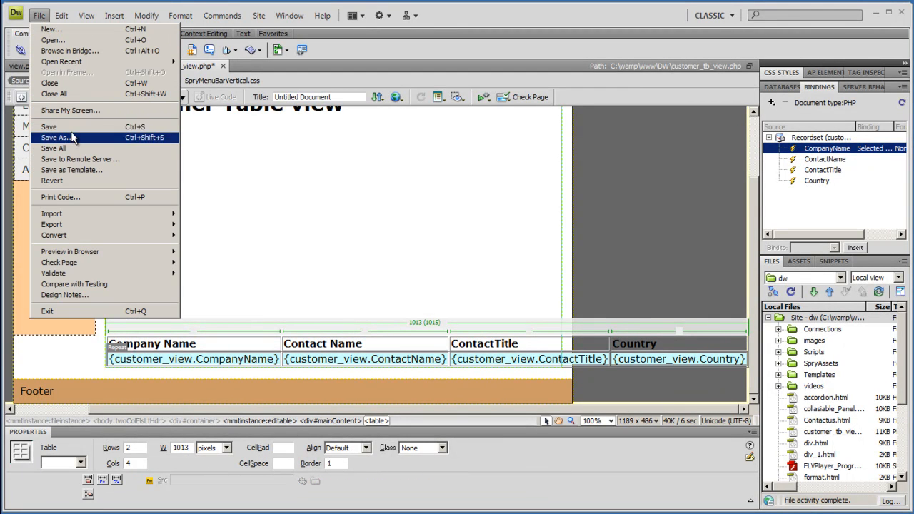
{"action": "left_click", "coordinate": [72, 129]}
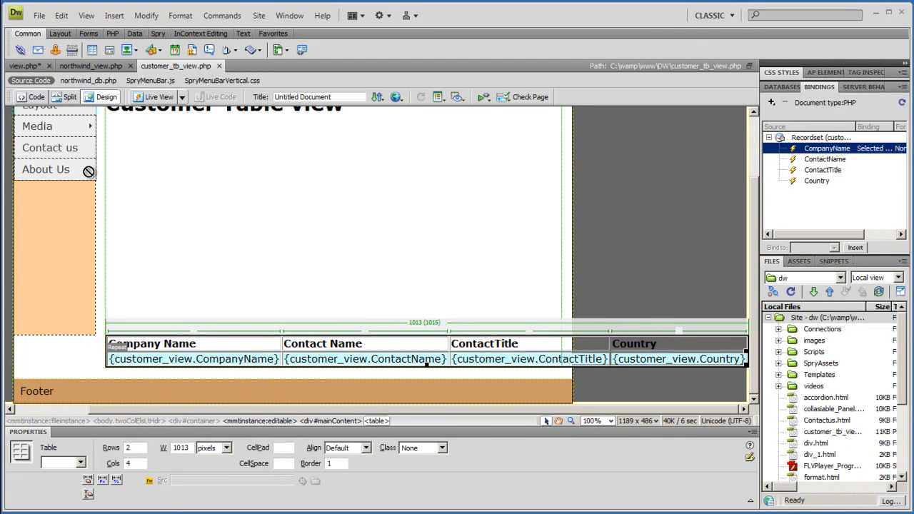
{"action": "key", "text": "F12"}
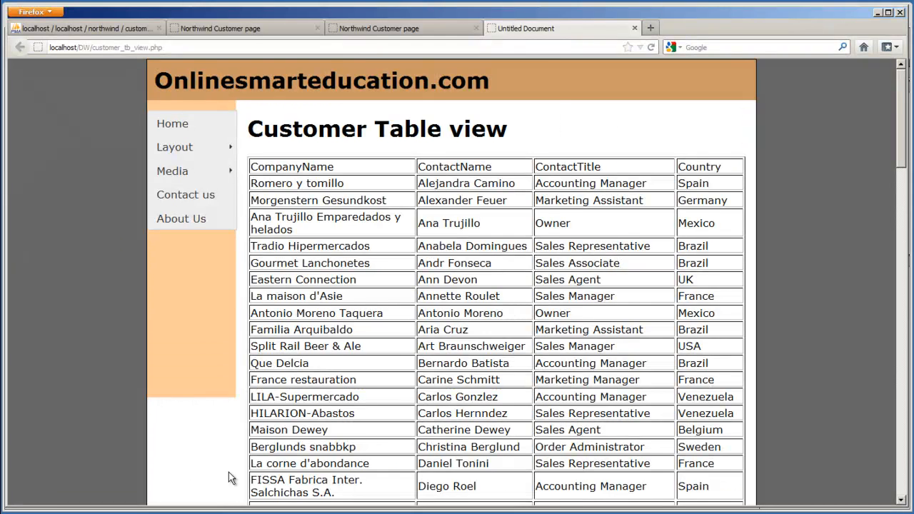
{"action": "left_click", "coordinate": [651, 47]}
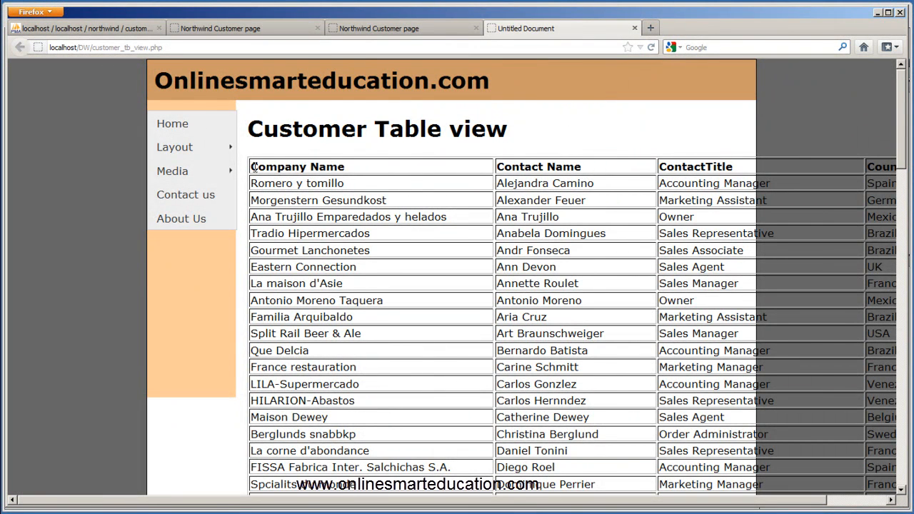
Check the table's column headings, overall width and customer rows in the browser preview.
{"action": "left_click_drag", "start_coordinate": [295, 166], "coordinate": [351, 171]}
{"action": "left_click_drag", "start_coordinate": [496, 166], "coordinate": [703, 171]}
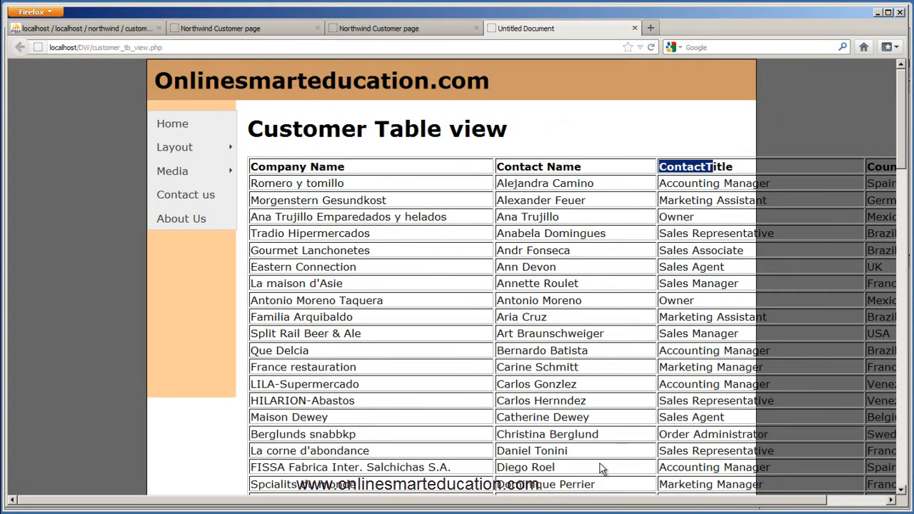
{"action": "left_click_drag", "start_coordinate": [610, 501], "coordinate": [767, 504]}
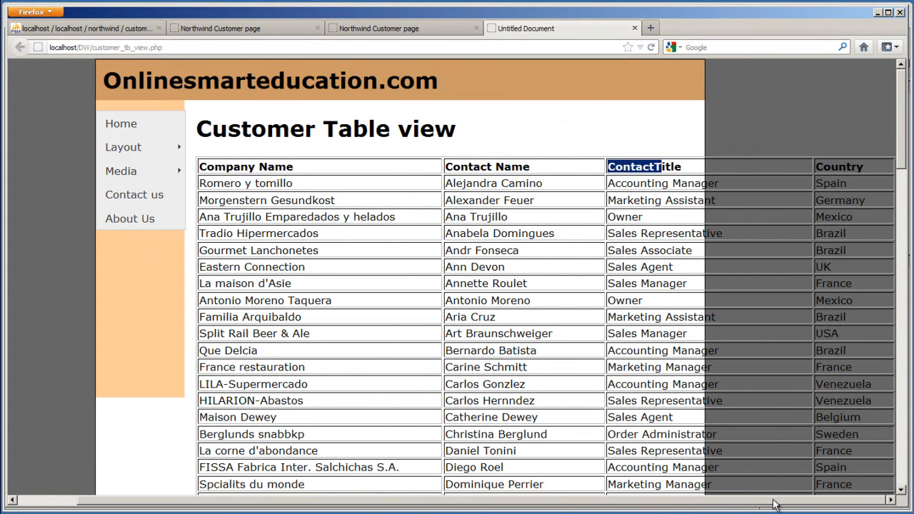
{"action": "scroll", "coordinate": [723, 334], "scroll_direction": "down", "scroll_amount": 7}
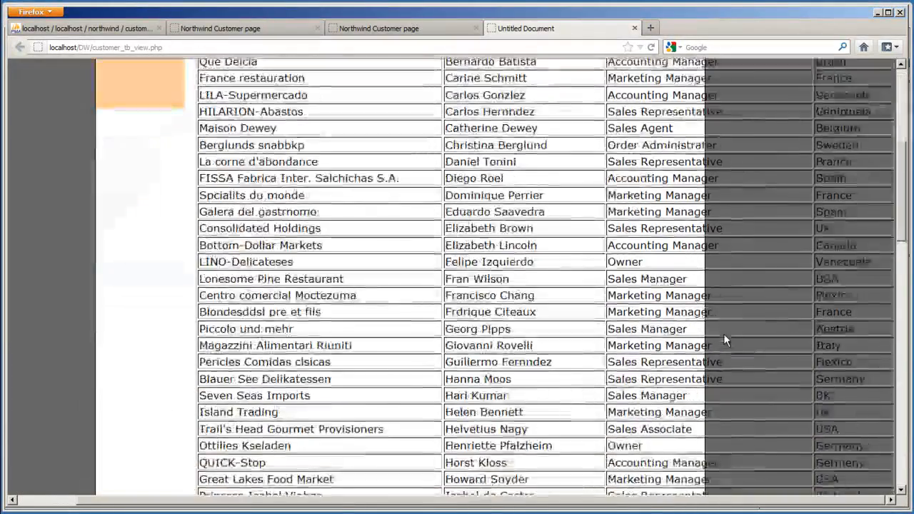
{"action": "scroll", "coordinate": [724, 334], "scroll_direction": "down", "scroll_amount": 20}
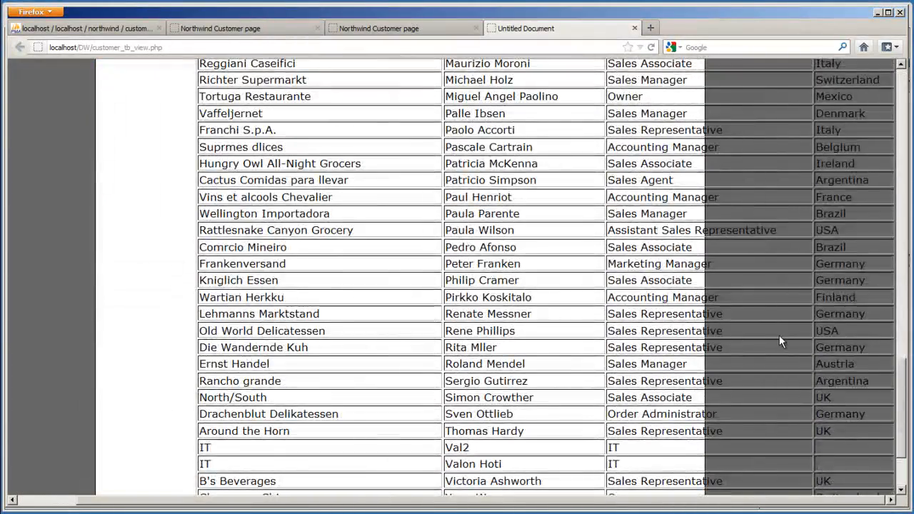
{"action": "scroll", "coordinate": [779, 333], "scroll_direction": "up", "scroll_amount": 20}
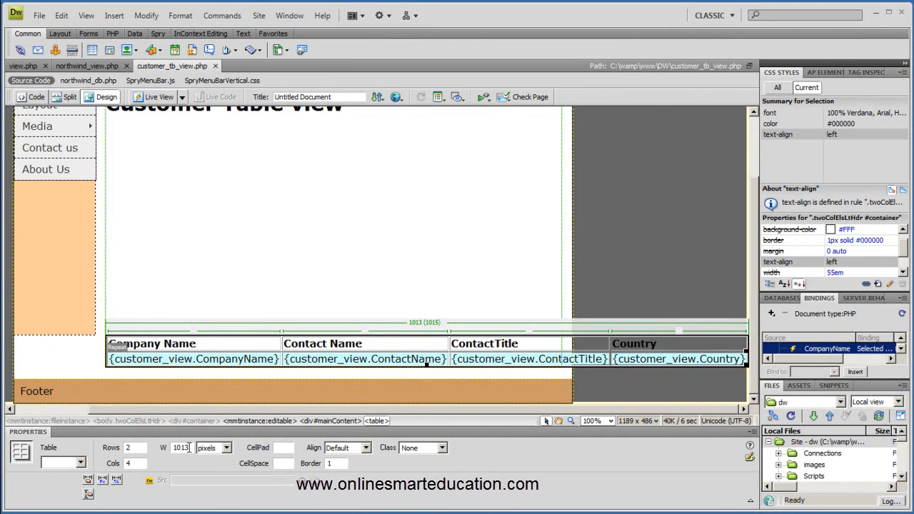
Try a table width of 650 pixels in Dreamweaver, save the page and reload it in Firefox.
{"action": "type", "text": "650"}
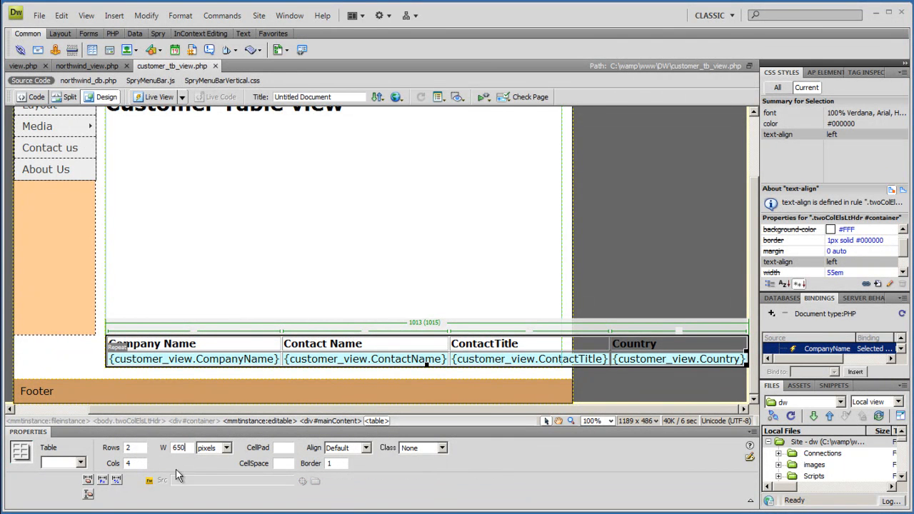
{"action": "left_click", "coordinate": [37, 15]}
{"action": "left_click", "coordinate": [50, 125]}
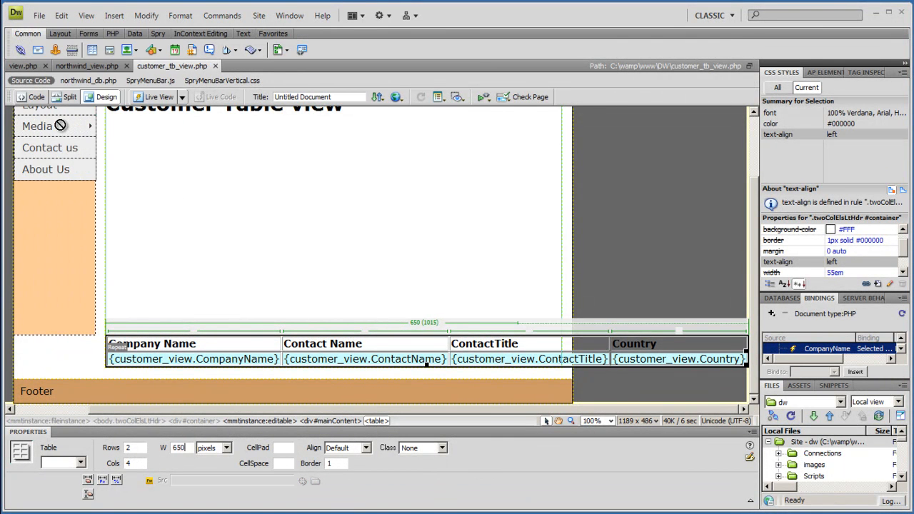
{"action": "key", "text": "F12"}
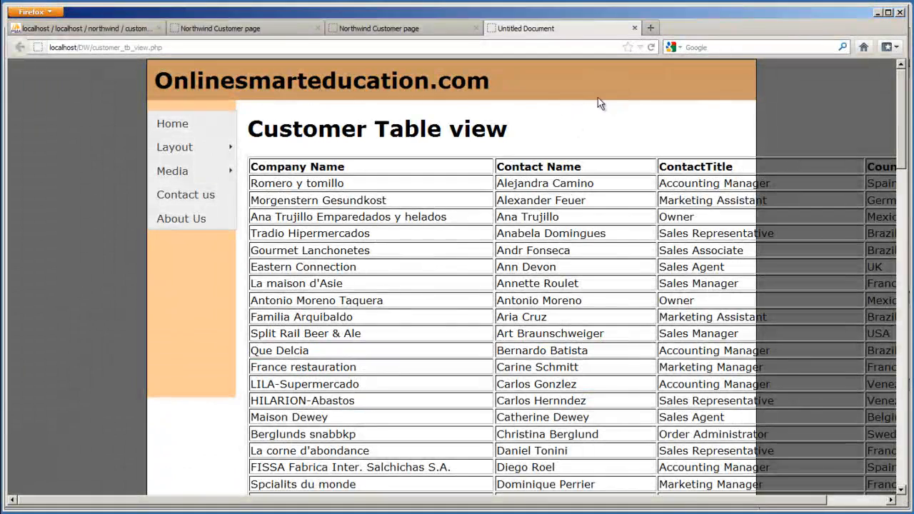
{"action": "left_click", "coordinate": [650, 48]}
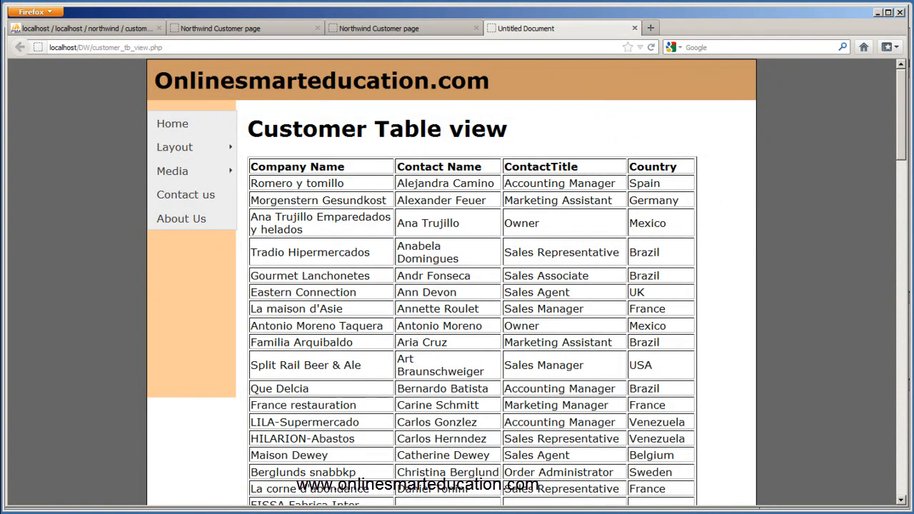
Try a table width of 680 pixels in Dreamweaver, save all files and reload the page in Firefox.
{"action": "key", "text": "alt+Tab"}
{"action": "double_click", "coordinate": [178, 448]}
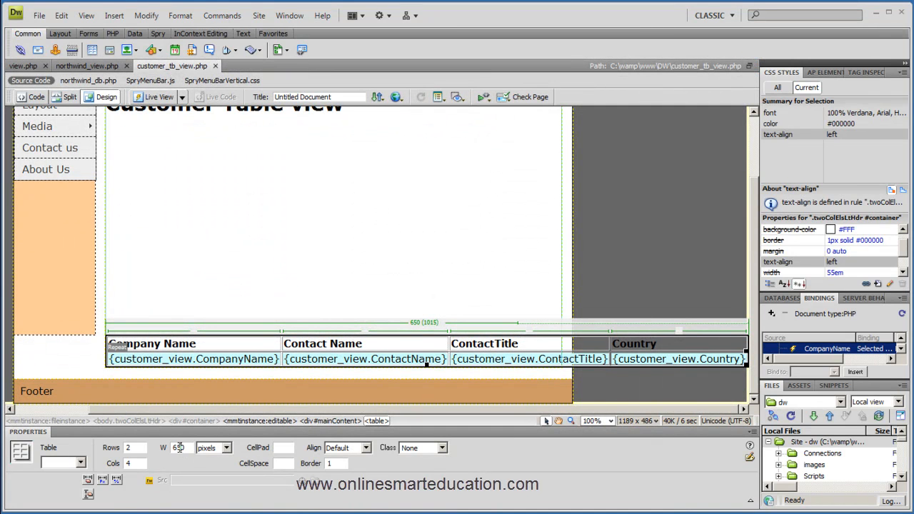
{"action": "type", "text": "680"}
{"action": "left_click", "coordinate": [39, 15]}
{"action": "left_click", "coordinate": [63, 147]}
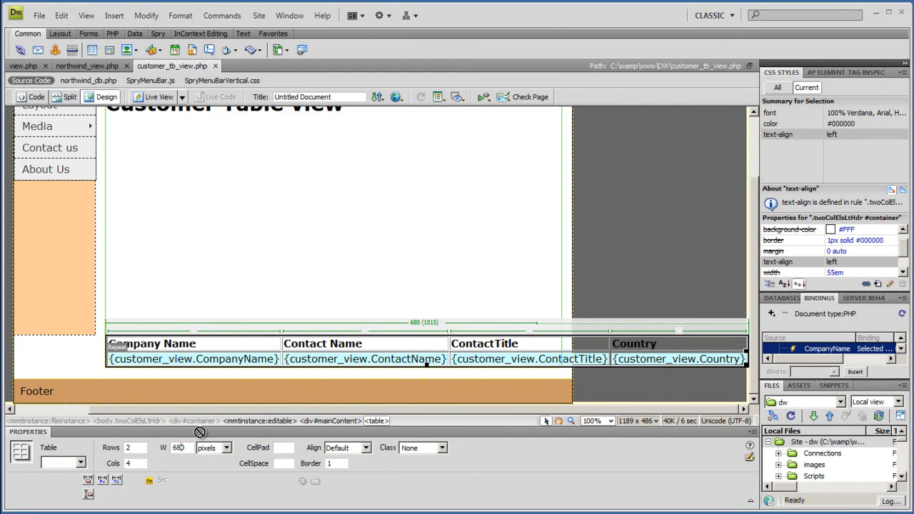
{"action": "key", "text": "alt+Tab"}
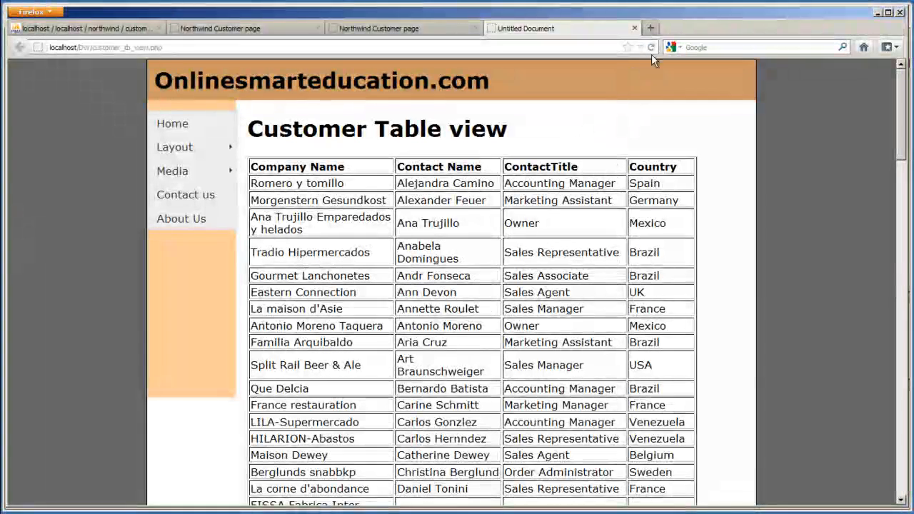
{"action": "left_click", "coordinate": [650, 47]}
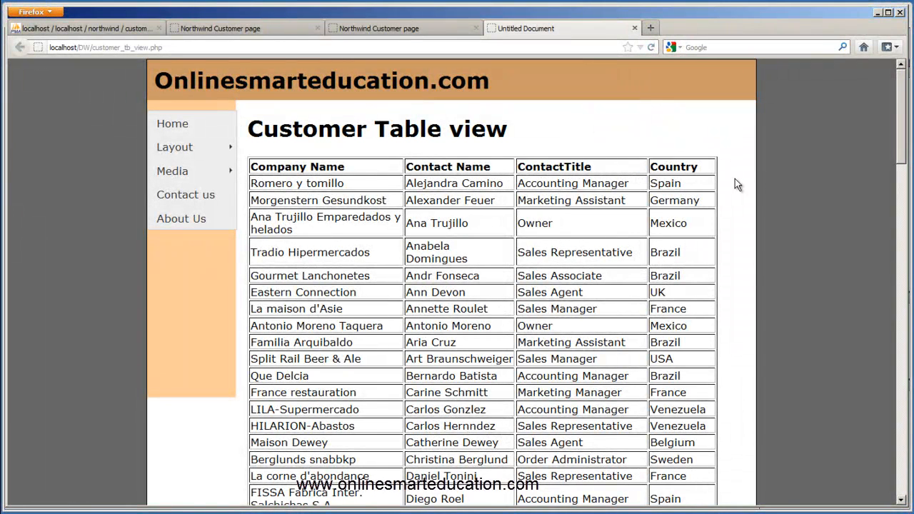
Set the customer table's width to 700 pixels in Dreamweaver, save the page and review the reloaded page in Firefox.
{"action": "key", "text": "alt+Tab"}
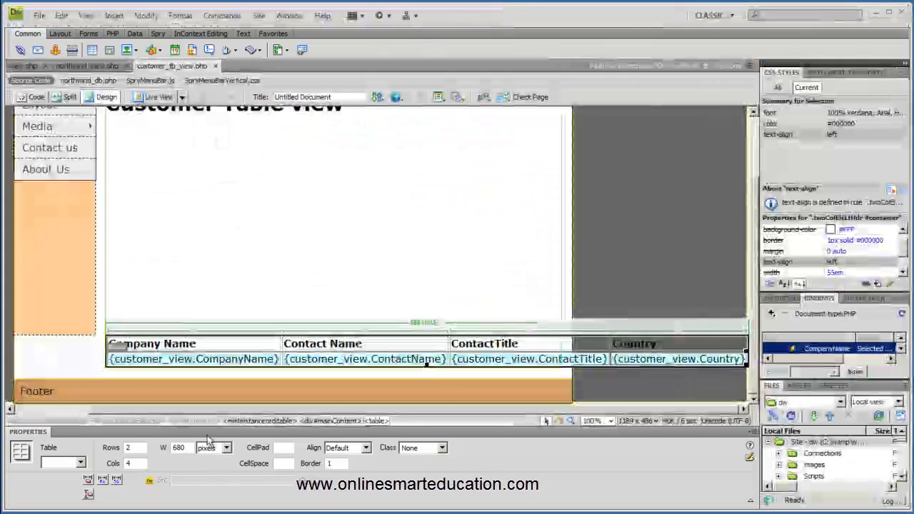
{"action": "type", "text": "700"}
{"action": "key", "text": "Return"}
{"action": "left_click", "coordinate": [39, 15]}
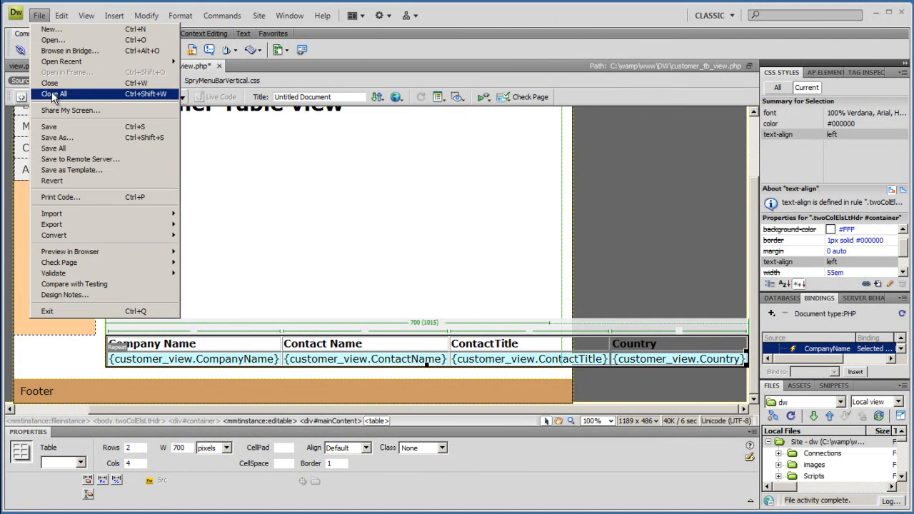
{"action": "left_click", "coordinate": [49, 126]}
{"action": "key", "text": "F12"}
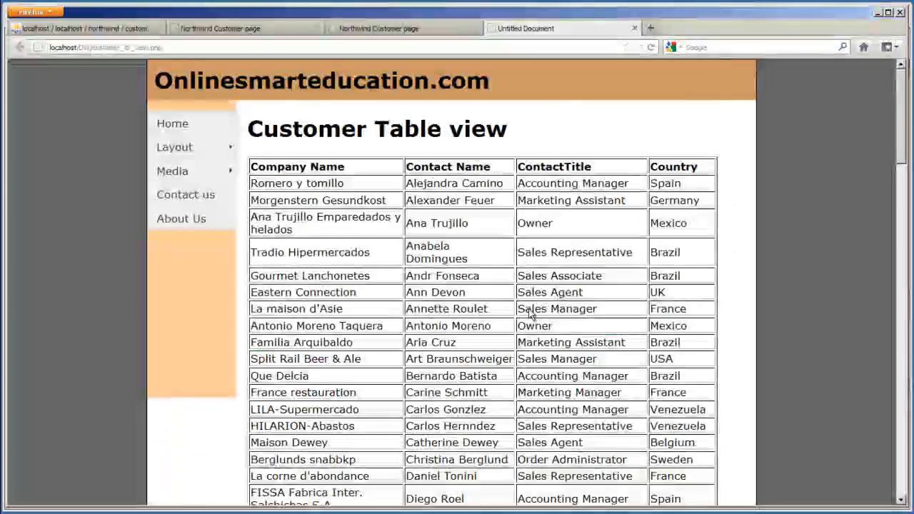
{"action": "left_click", "coordinate": [651, 49]}
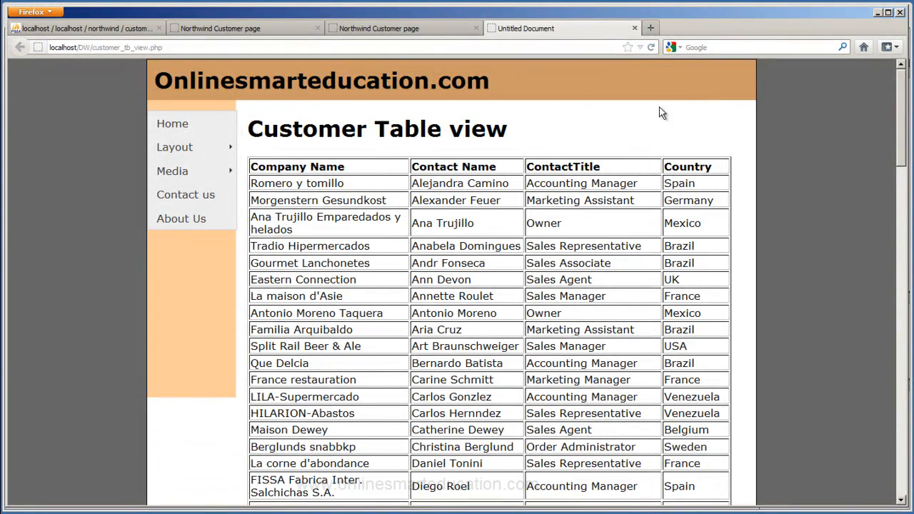
{"action": "left_click_drag", "start_coordinate": [901, 140], "coordinate": [903, 121]}
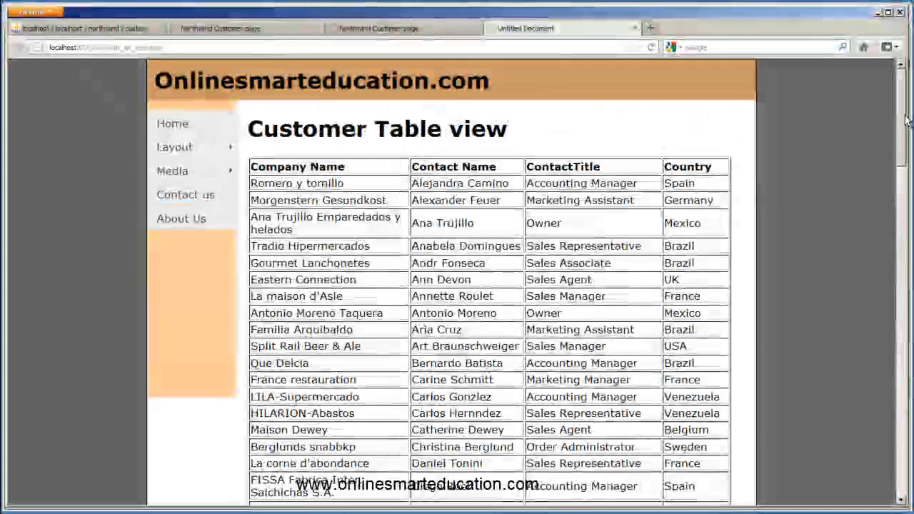